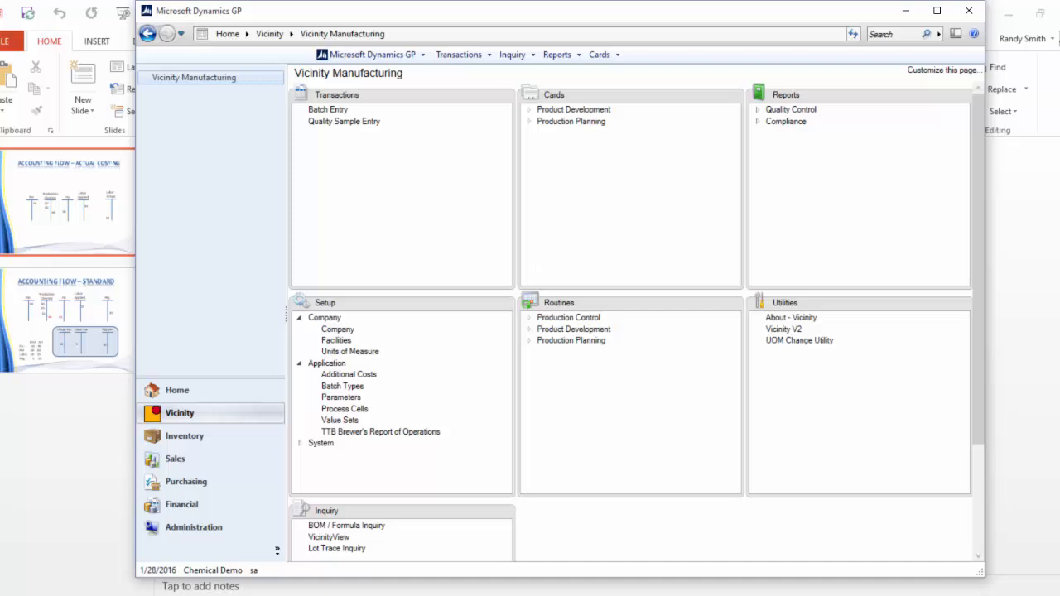
Open the Facilities setup, examine the WIP account in the GEORGIA facility's defaults, and close the setup without saving
click(416, 547)
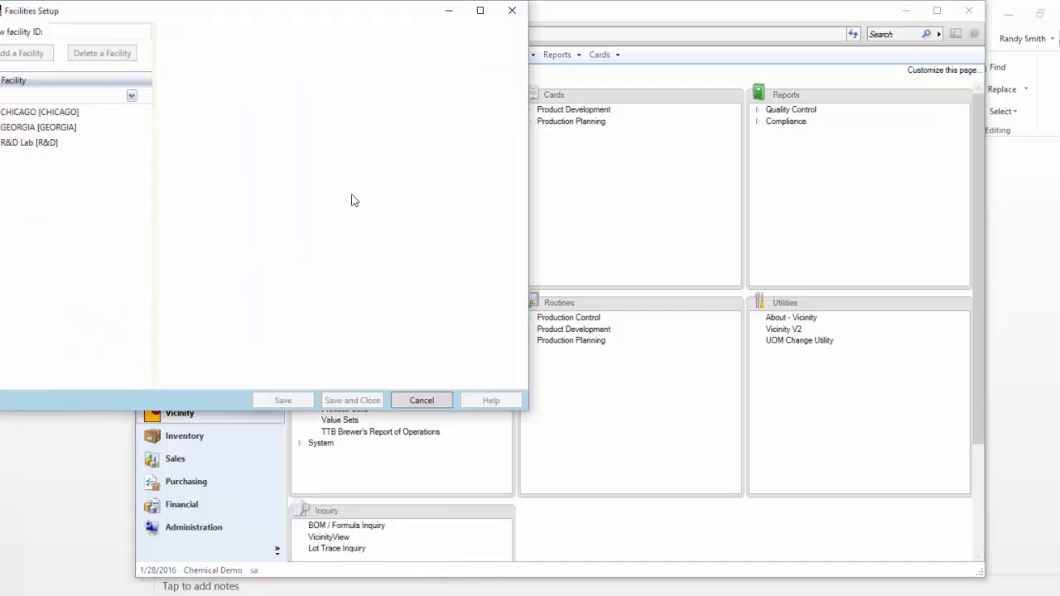
drag(189, 28, 459, 94)
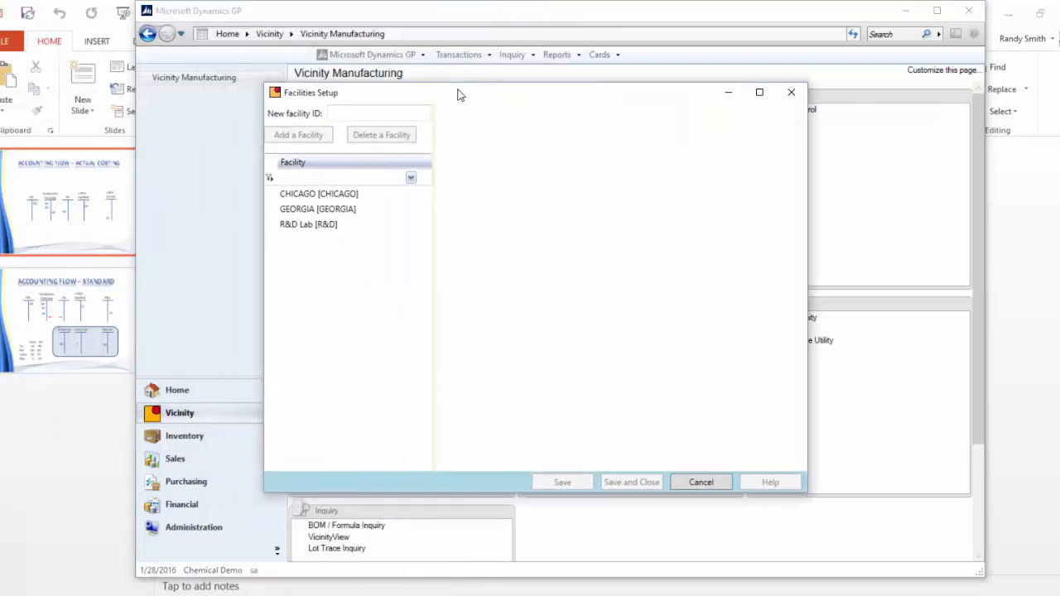
click(302, 196)
click(298, 211)
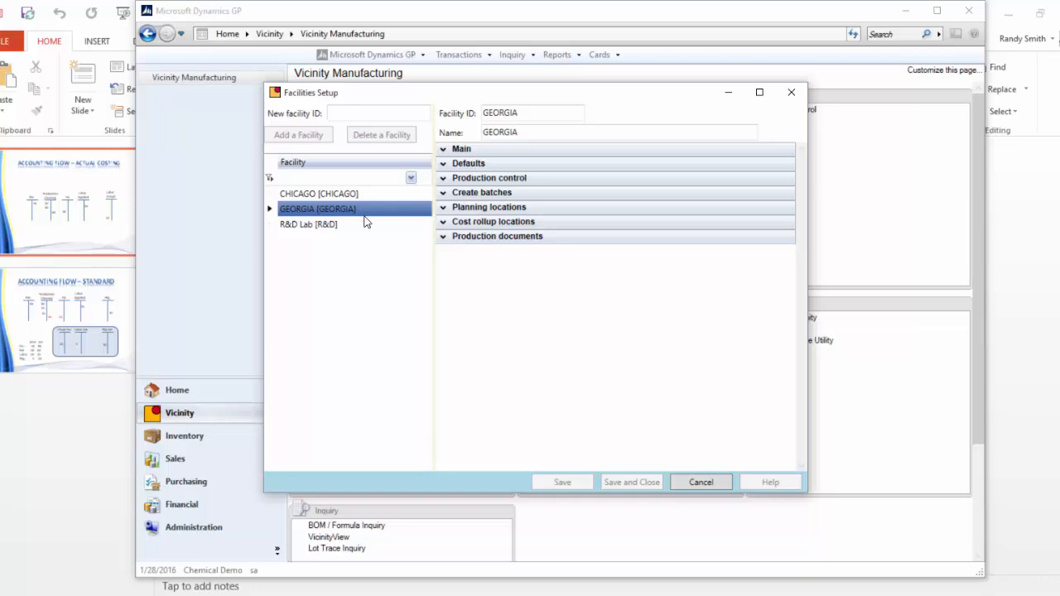
click(445, 164)
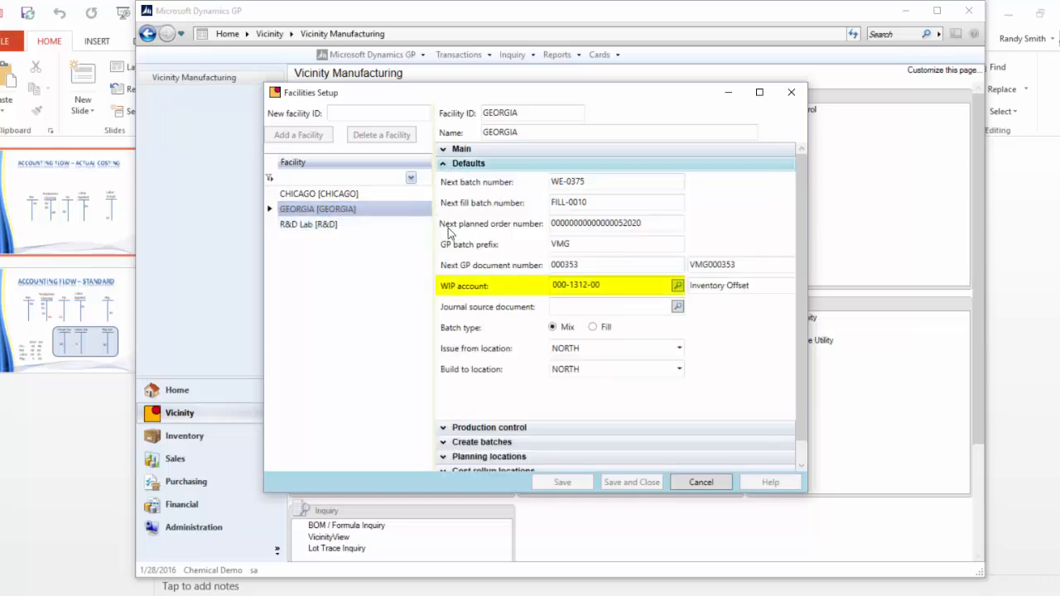
drag(612, 288, 546, 289)
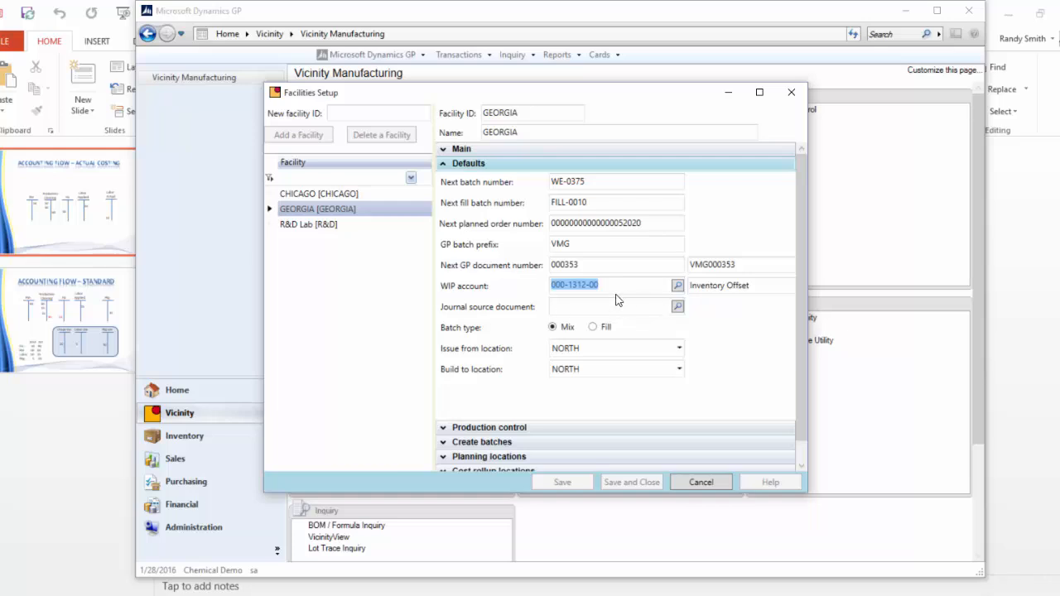
click(700, 482)
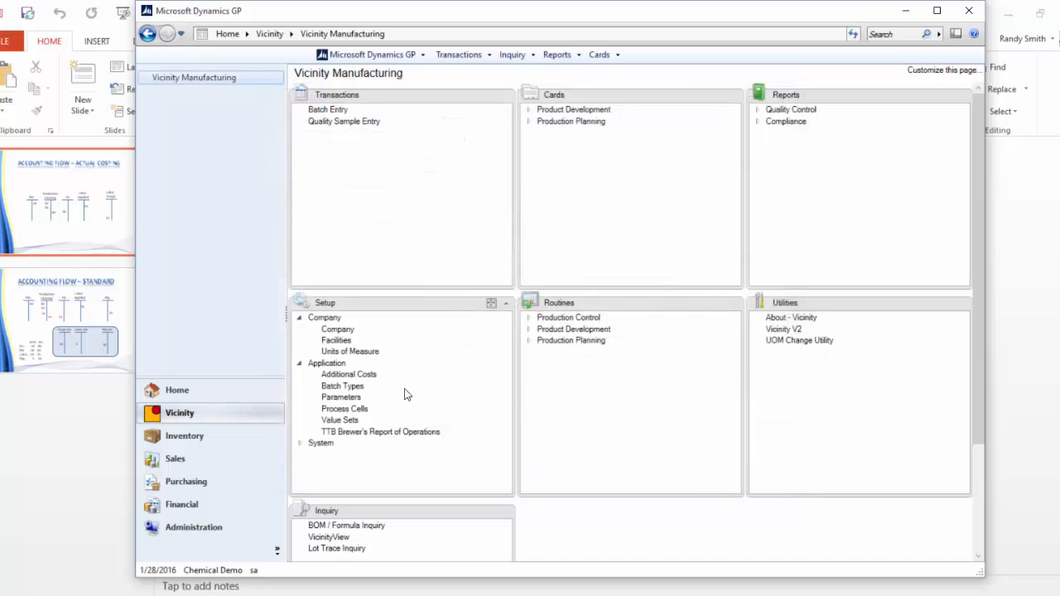
Open the FORMLABOR record in Additional Costs setup and examine its cost ID and hourly rate
click(363, 377)
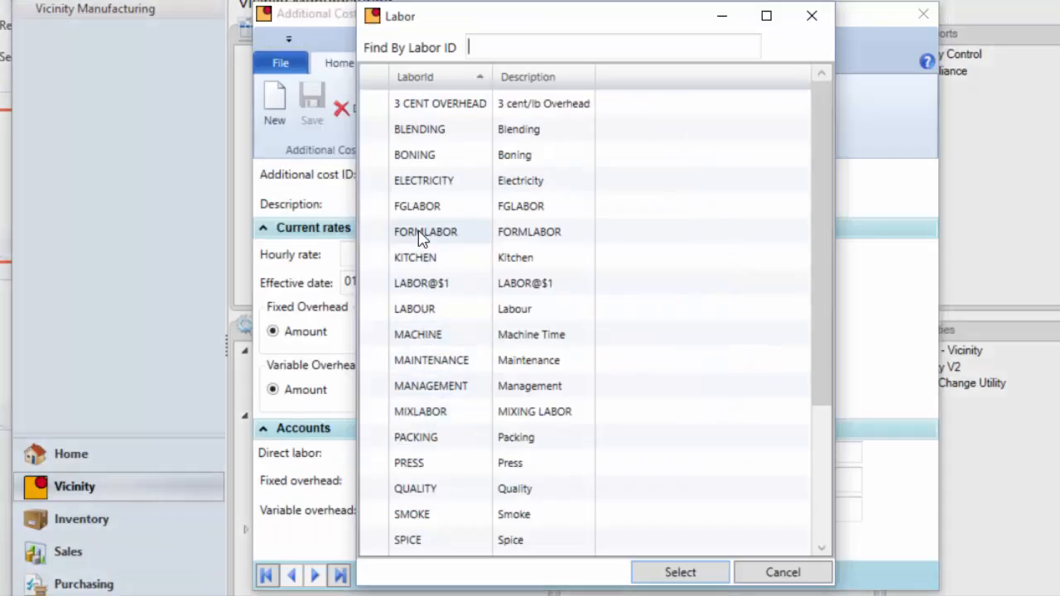
double_click(421, 237)
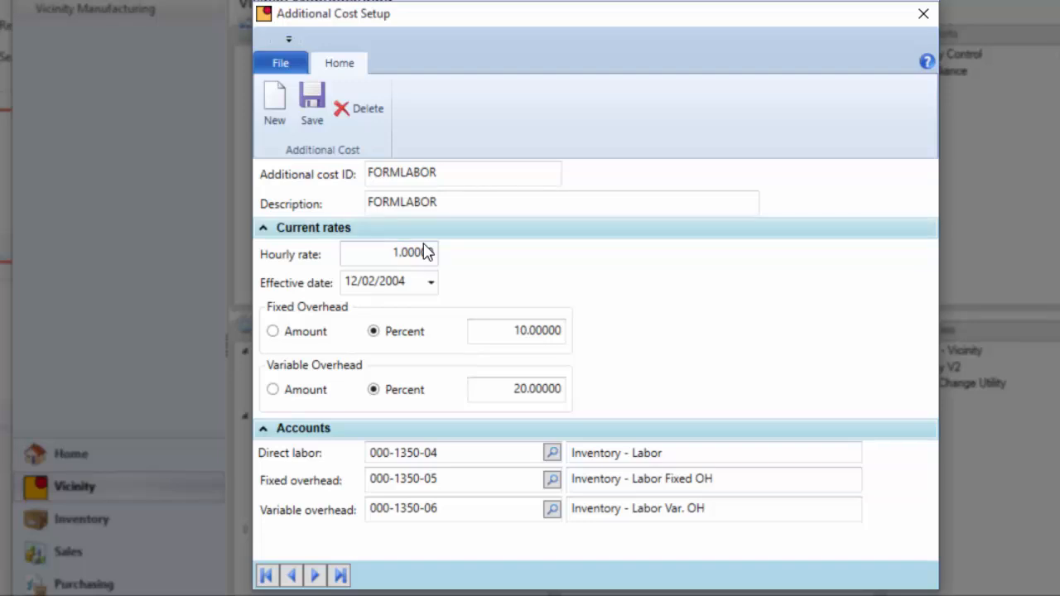
click(437, 173)
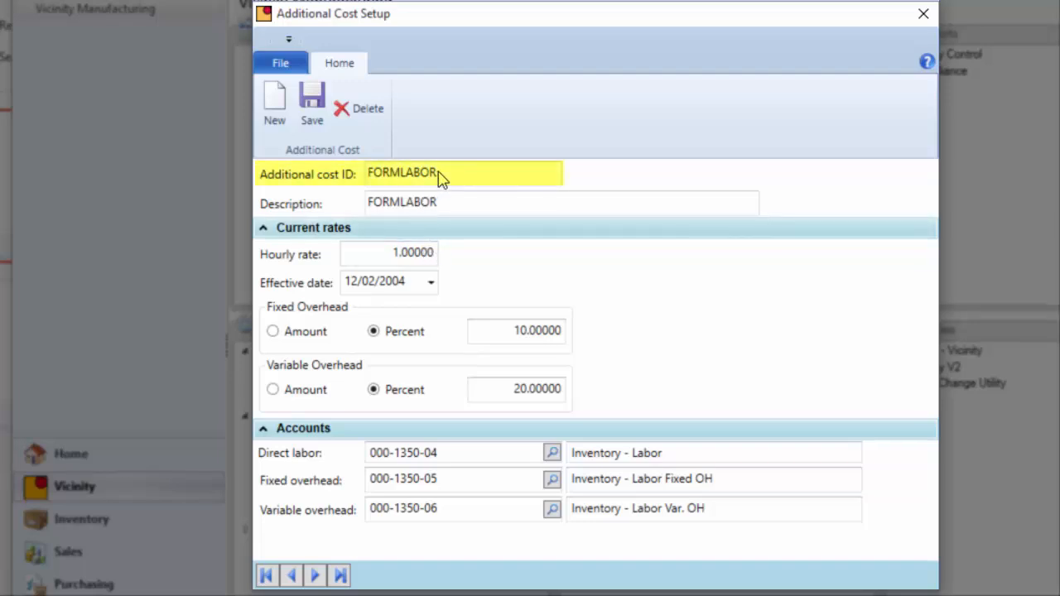
double_click(418, 176)
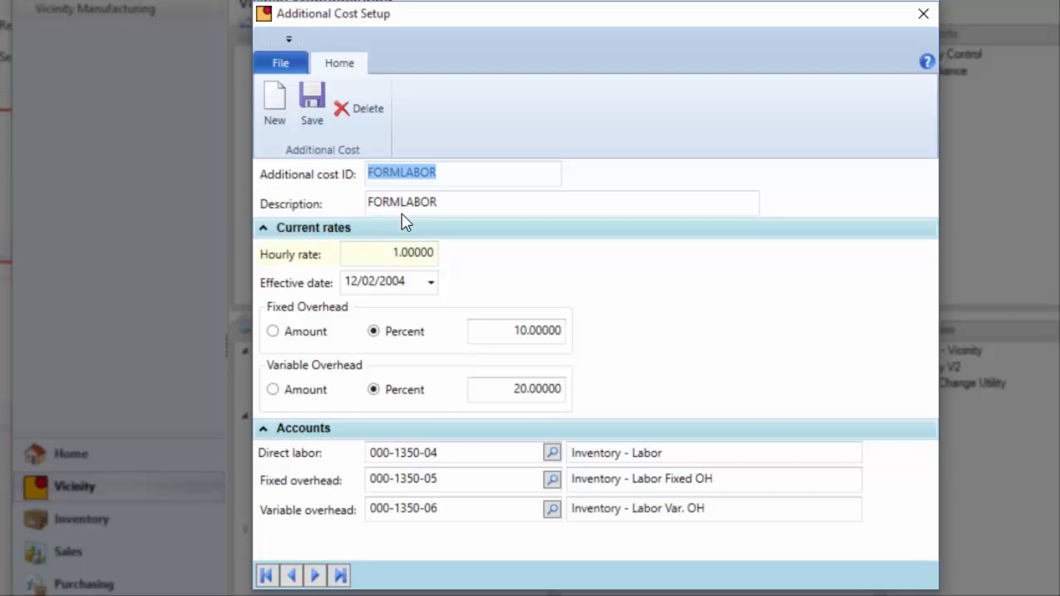
drag(395, 260, 462, 265)
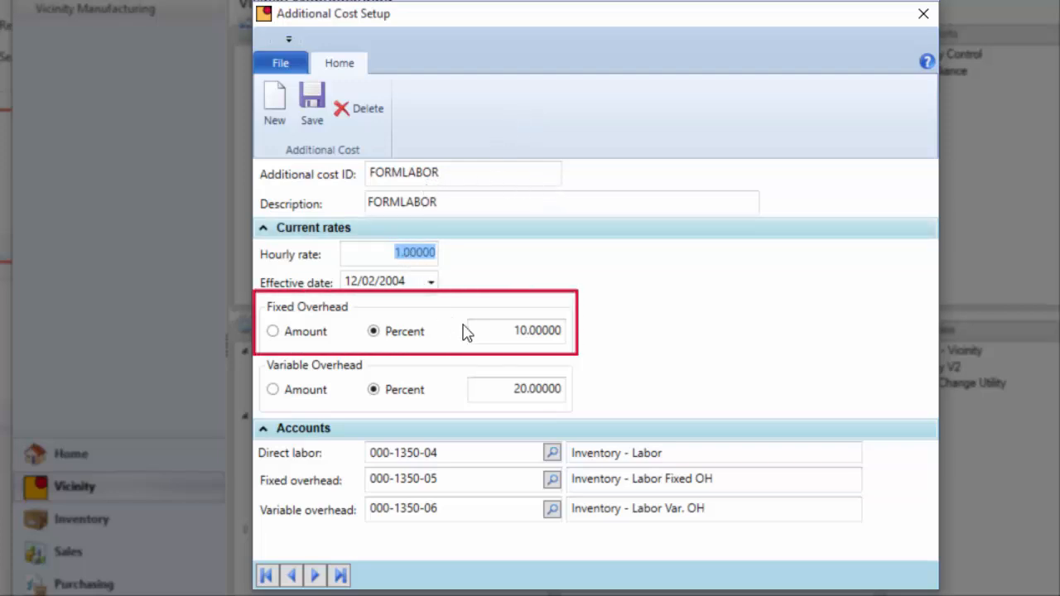
Compare FORMLABOR's fixed overhead percentage with its hourly rate
click(512, 333)
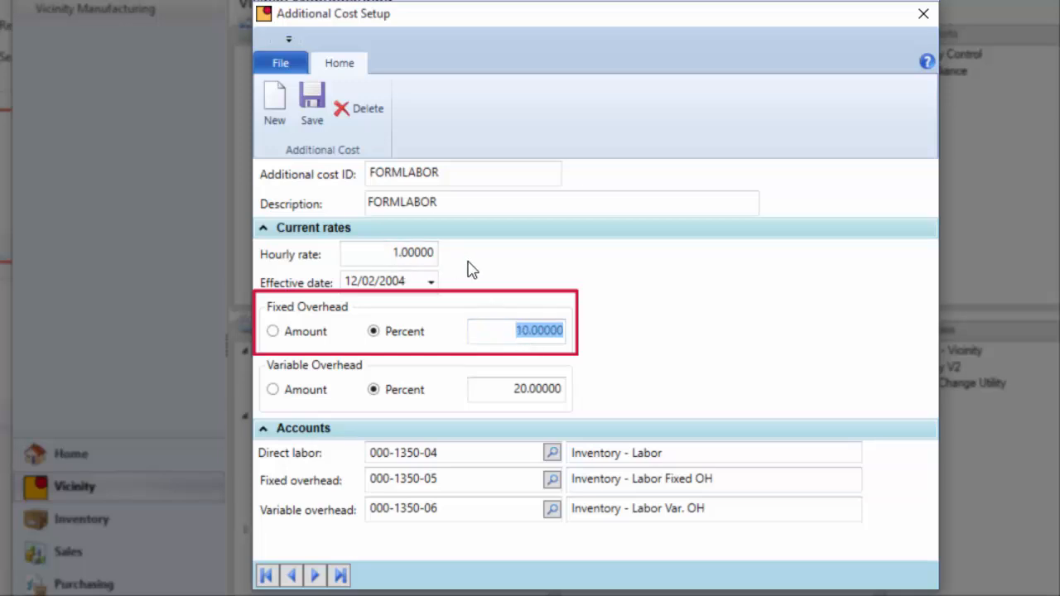
drag(395, 259, 440, 263)
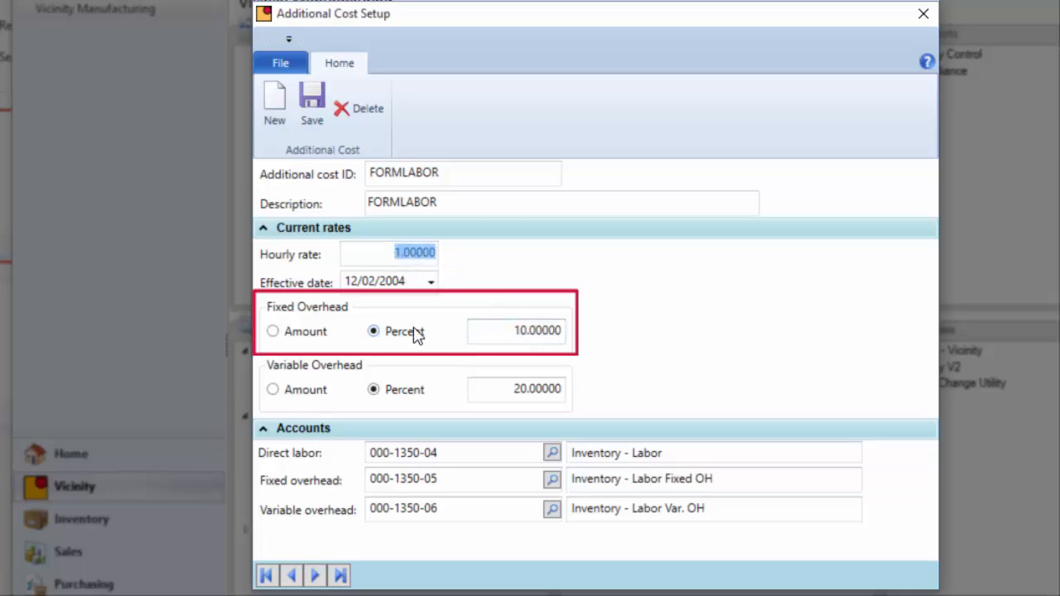
drag(512, 341, 602, 348)
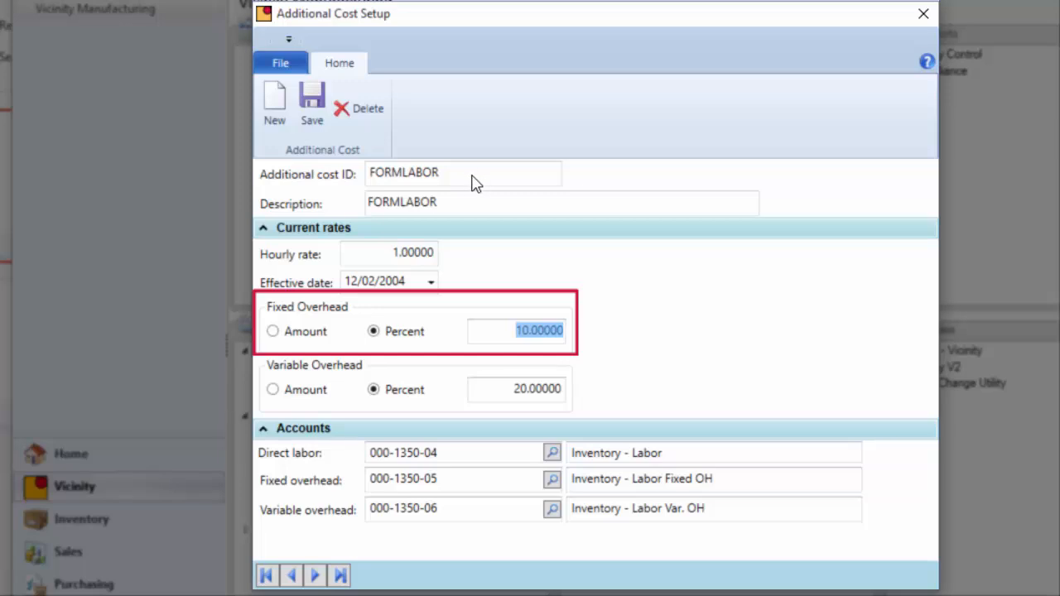
drag(394, 254, 443, 260)
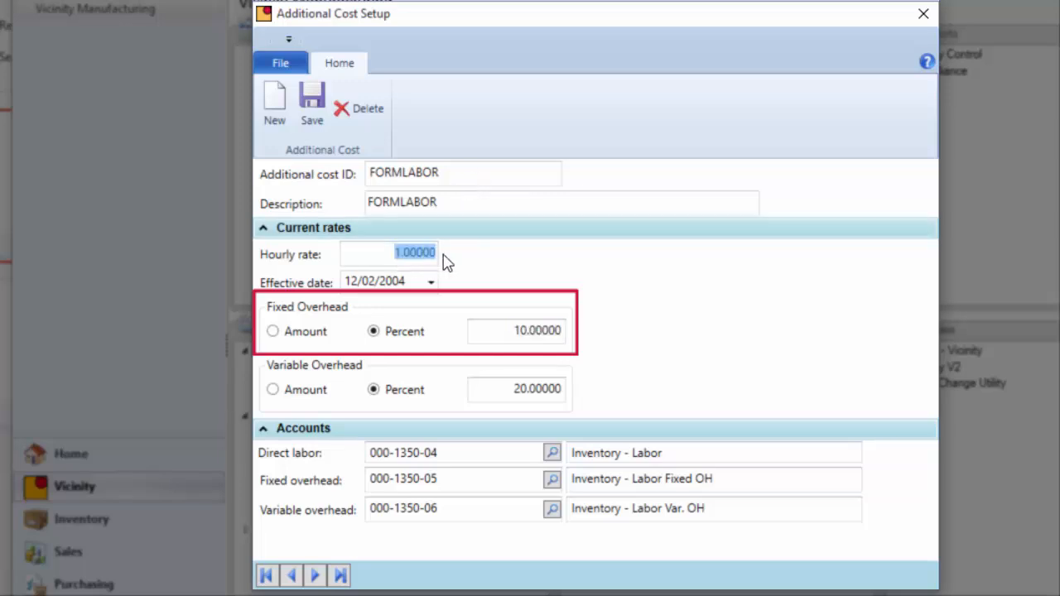
click(517, 340)
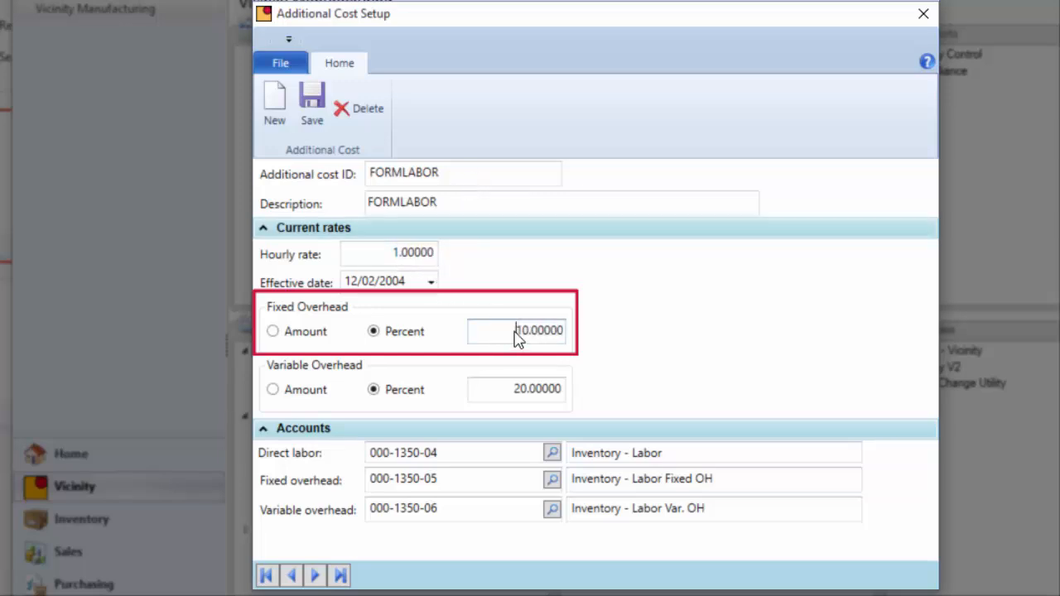
drag(518, 338, 579, 346)
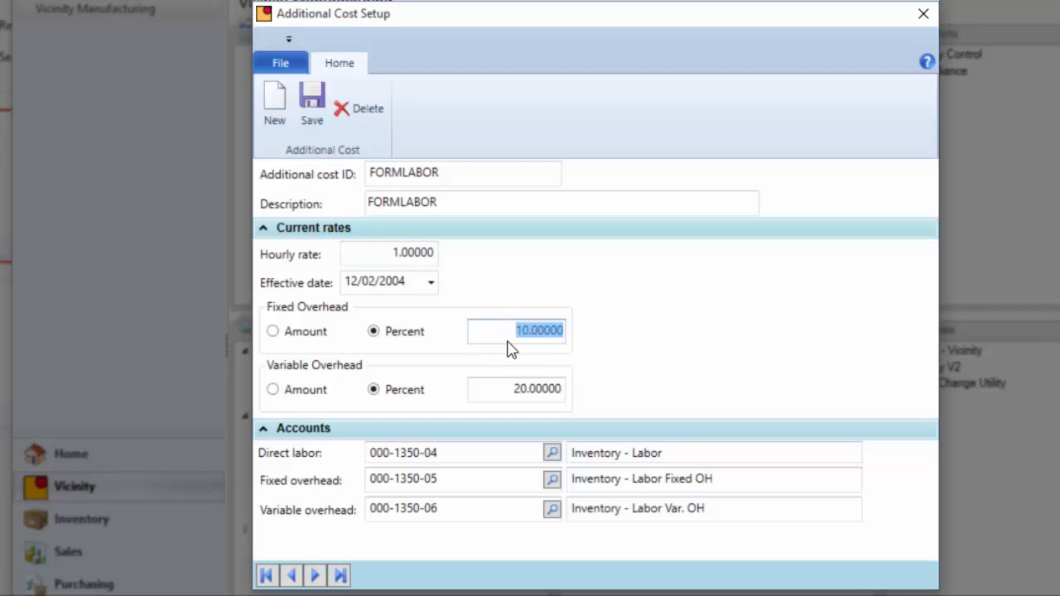
Examine FORMLABOR's variable overhead percentage and match the labor, fixed overhead and variable overhead rates to their accounts
click(501, 396)
drag(511, 390, 578, 399)
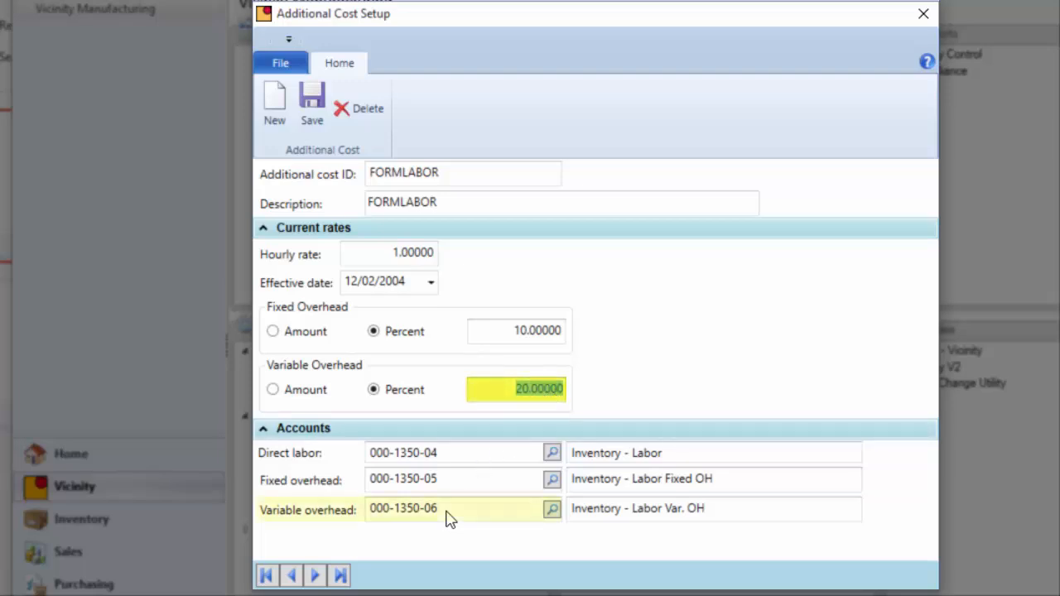
drag(450, 513, 362, 516)
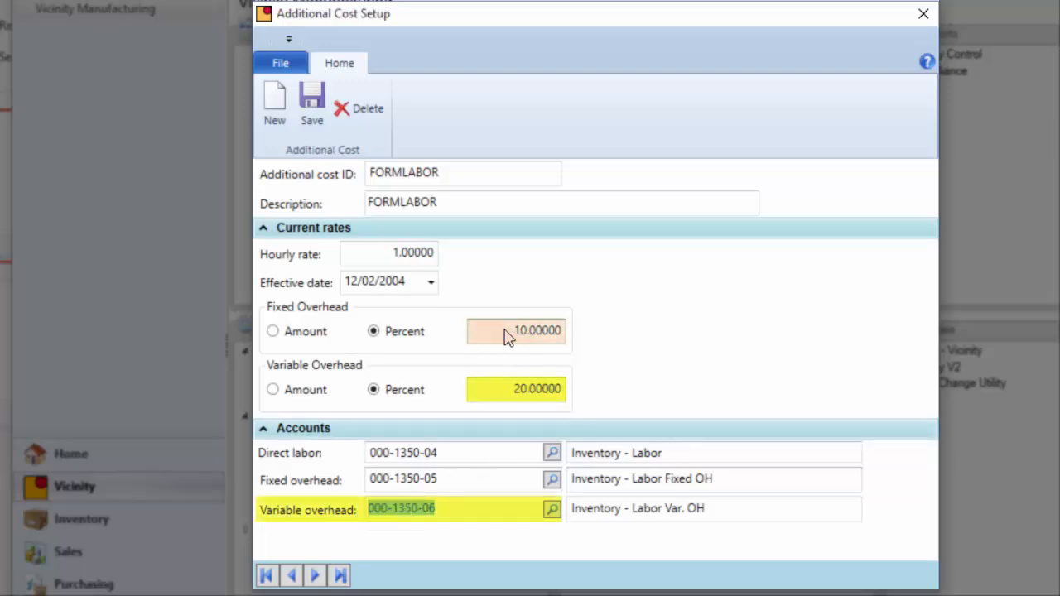
drag(505, 334, 558, 339)
drag(455, 487, 370, 484)
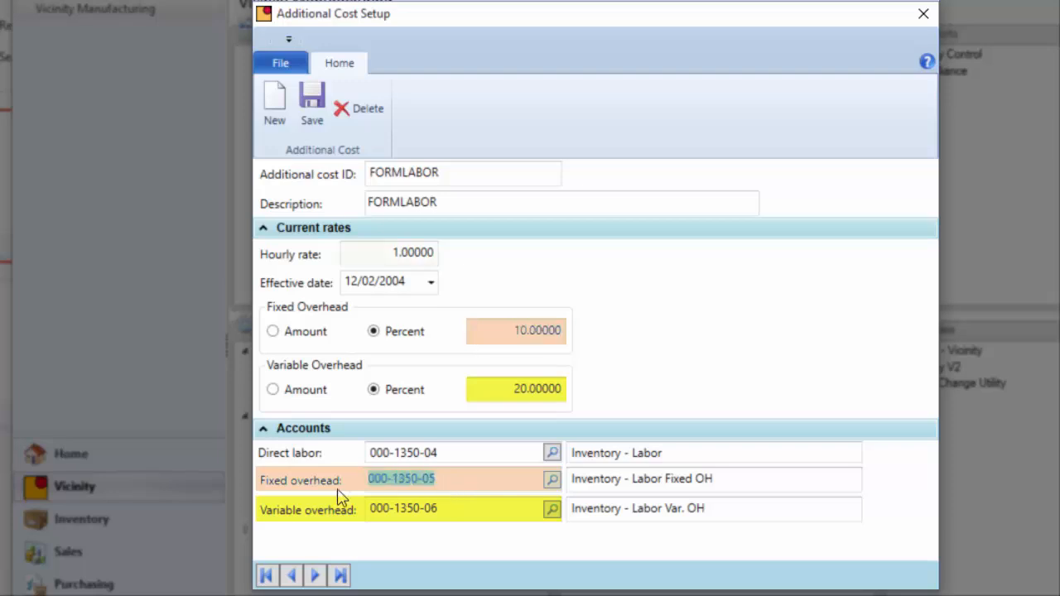
click(382, 261)
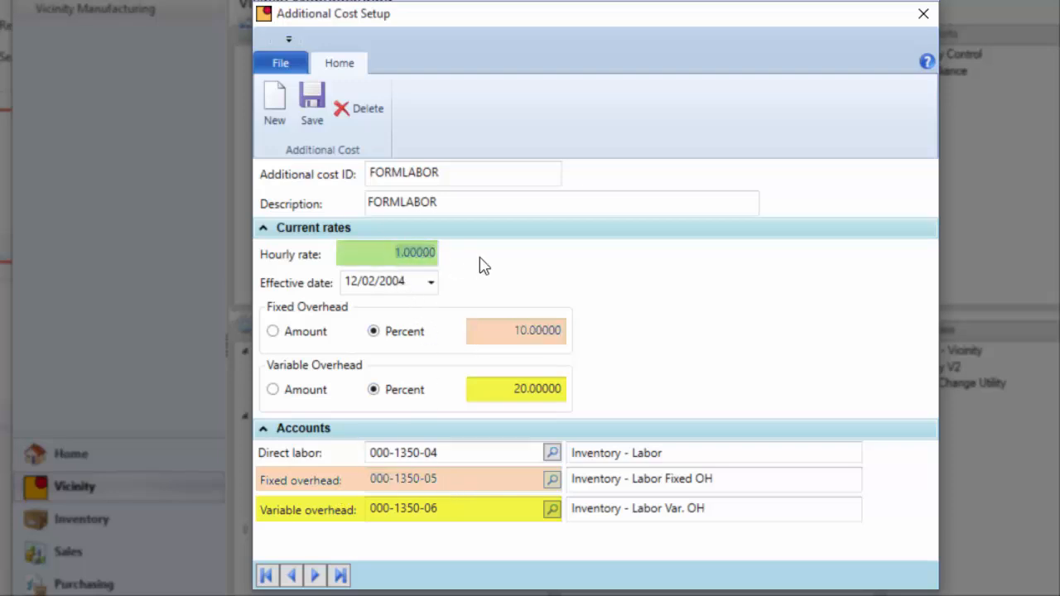
drag(437, 452, 330, 466)
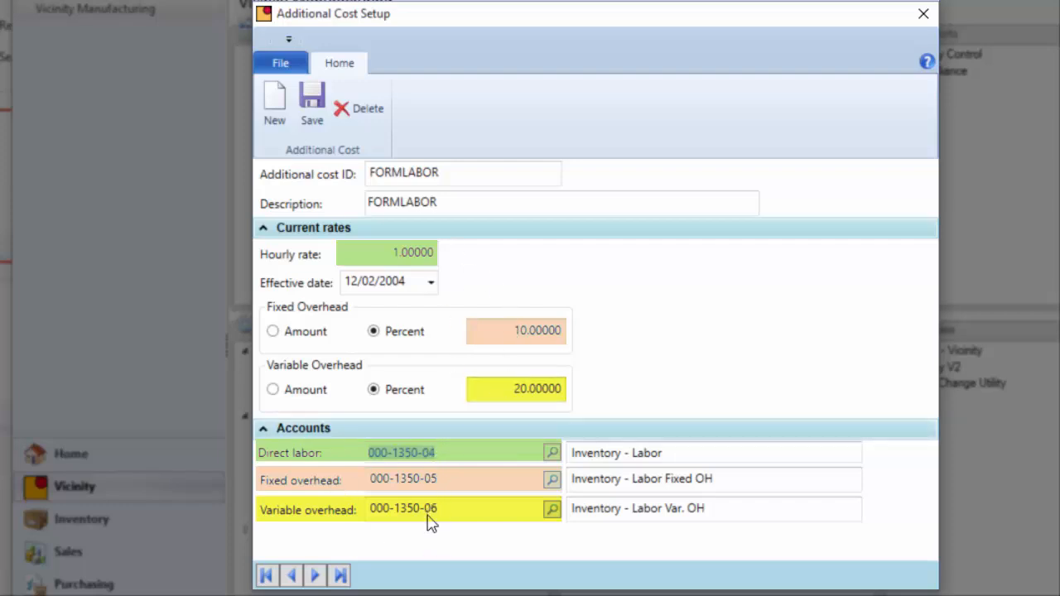
Recheck FORMLABOR's cost ID and hourly rate, and close the Additional Cost Setup
drag(452, 175, 366, 180)
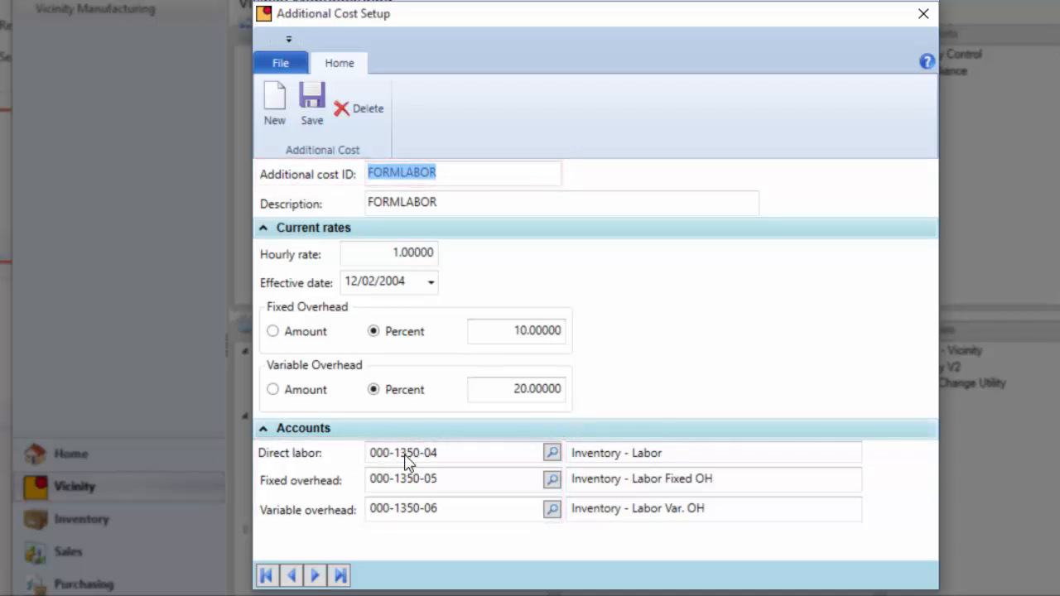
click(420, 255)
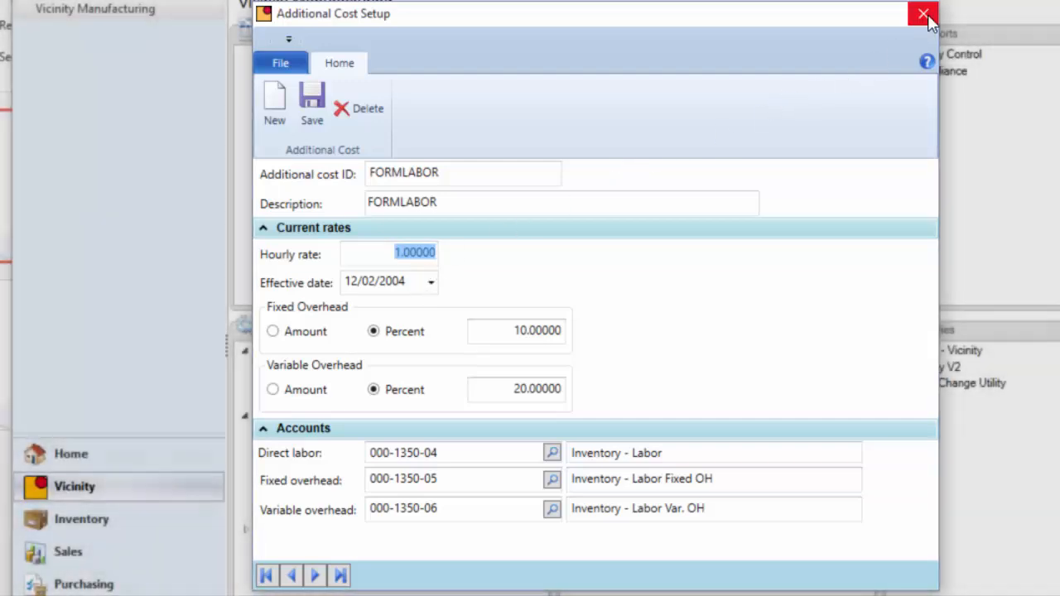
click(923, 14)
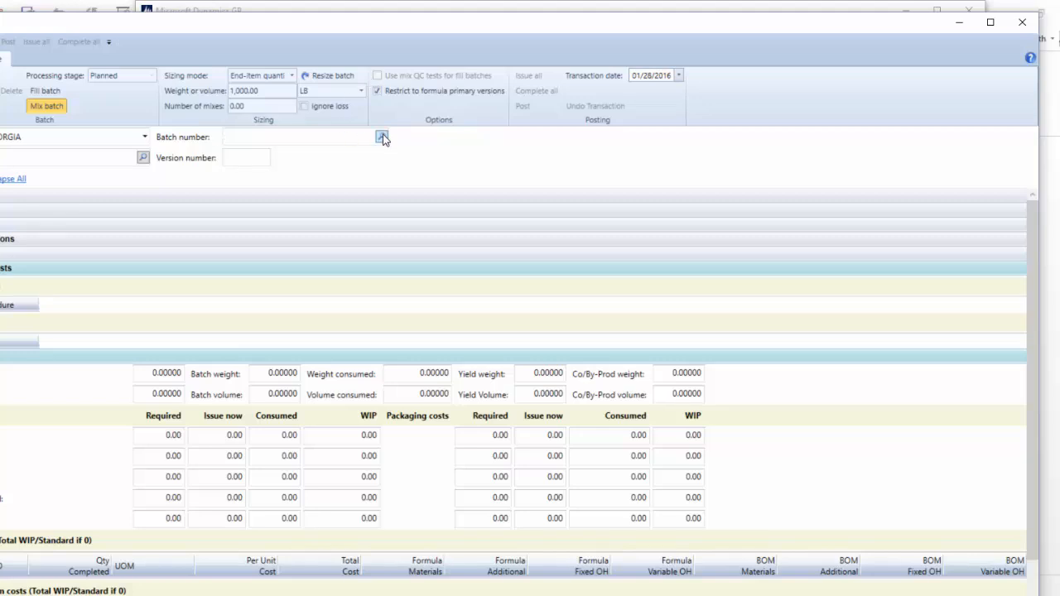
Open batch WE-0374 in Batch Entry and reposition the window so it is fully in view
click(382, 137)
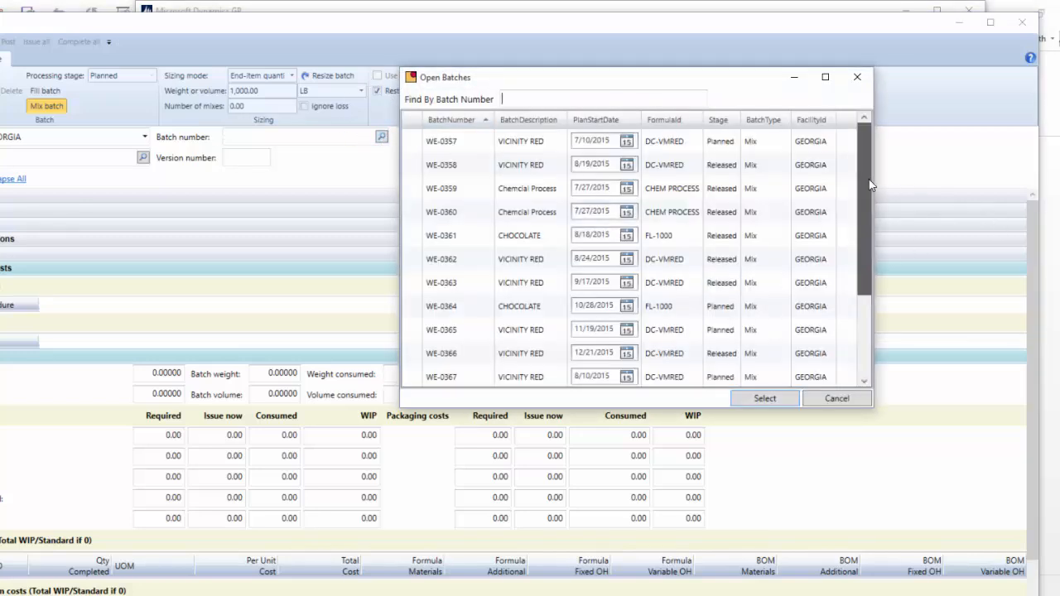
drag(869, 184, 861, 329)
double_click(515, 377)
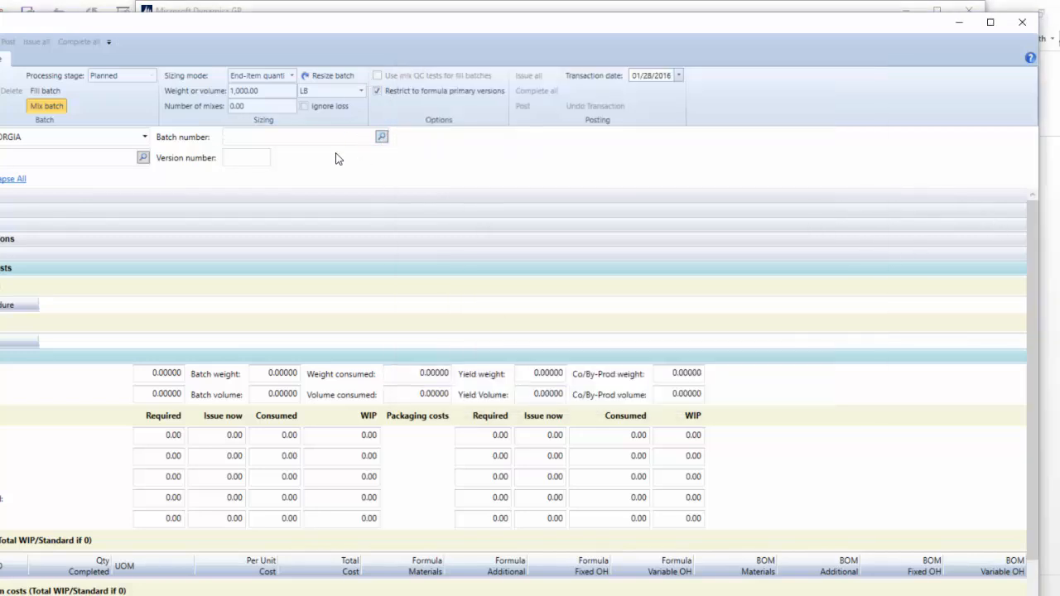
drag(1041, 101, 720, 83)
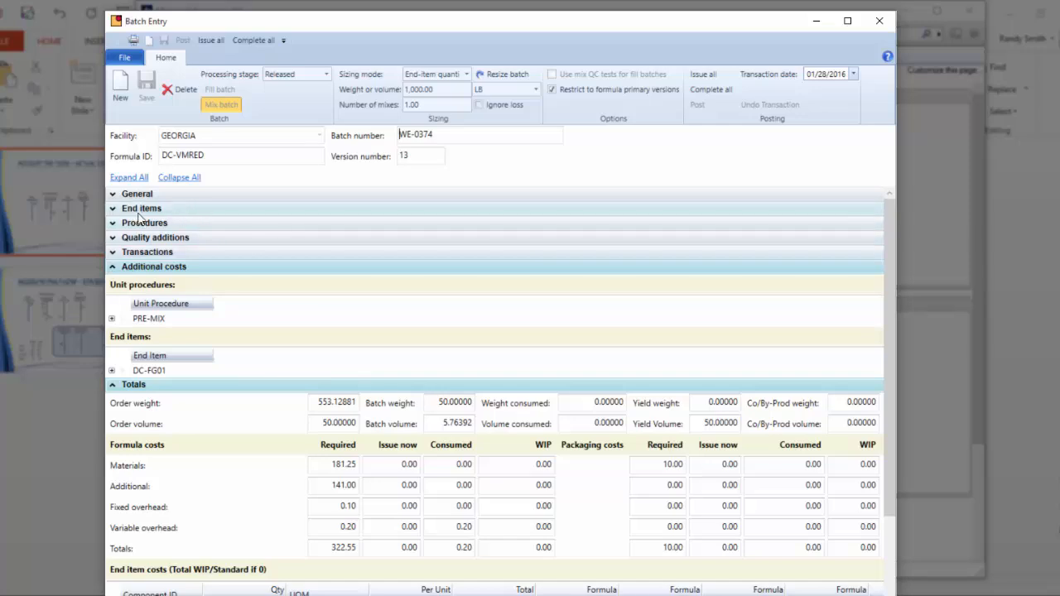
Expand the batch's procedures and end items to examine the PRE-MIX ingredients and the finished good
click(116, 223)
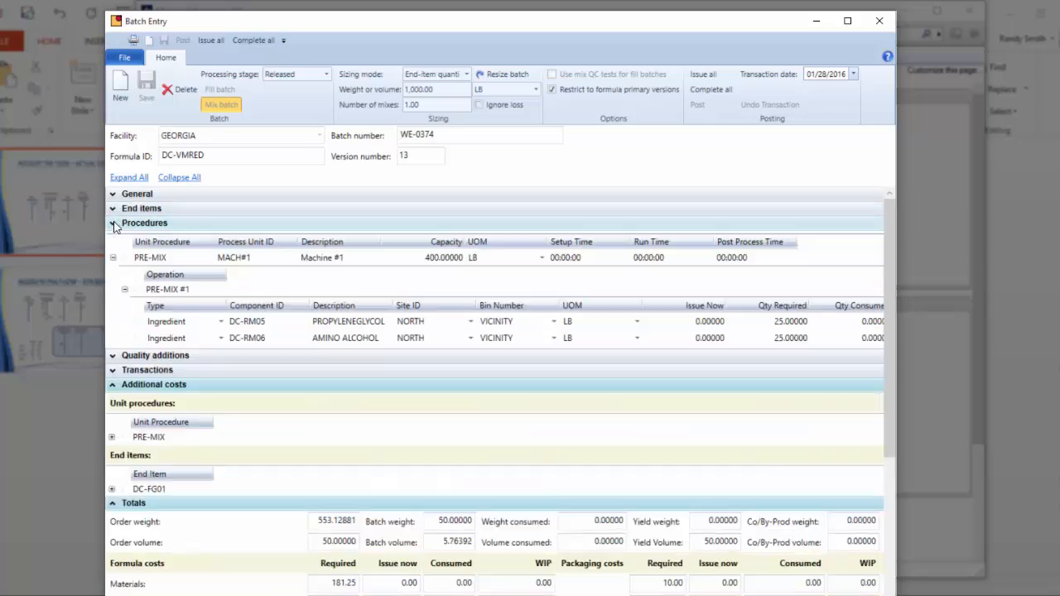
click(481, 338)
click(293, 323)
click(283, 338)
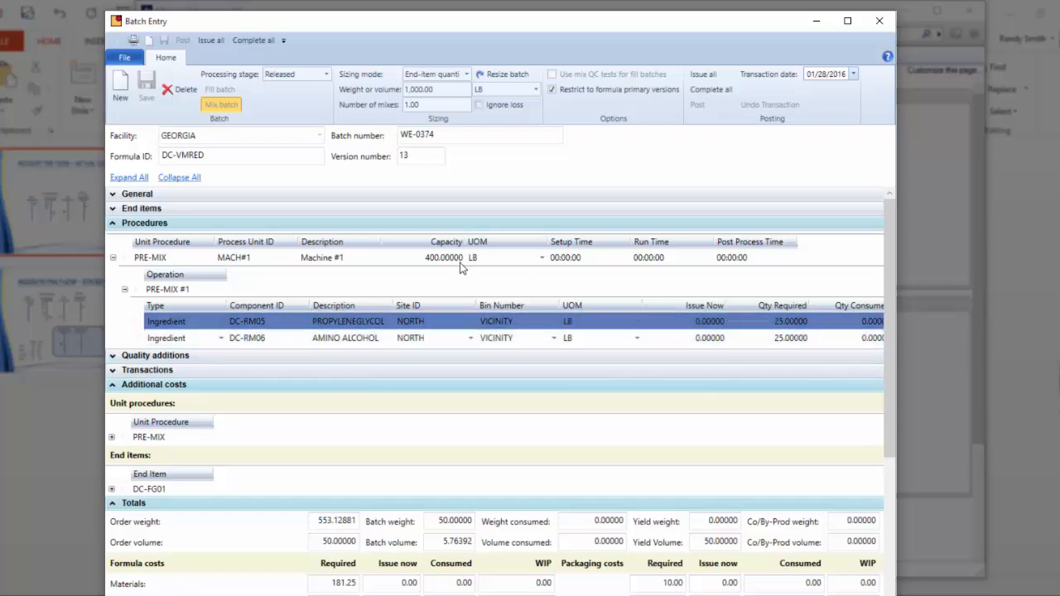
click(183, 210)
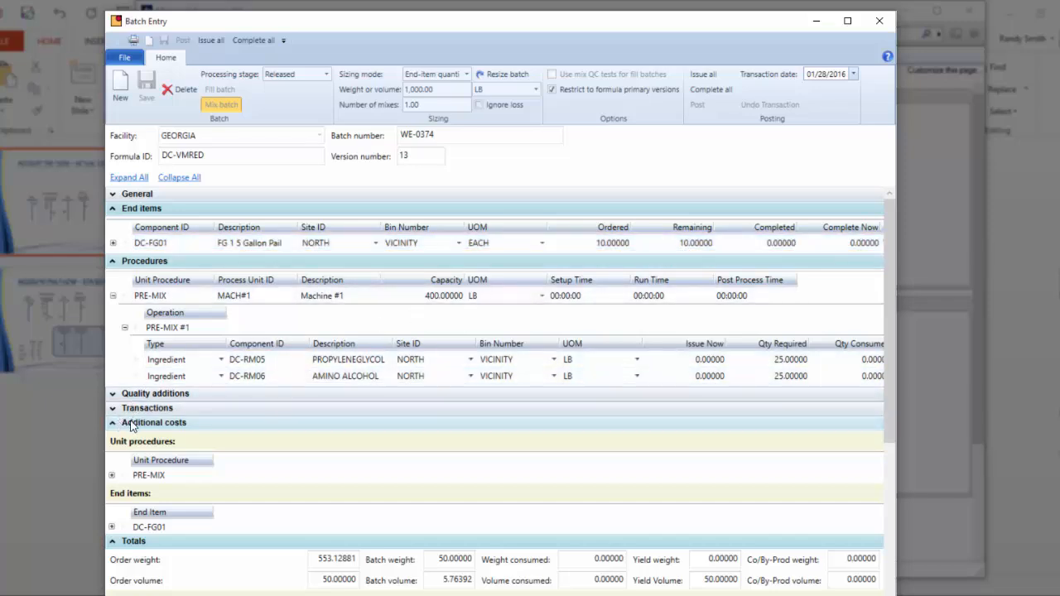
Expand PRE-MIX under the additional costs and examine the standard and issue-now hours of FORMLABOR and MIXLABOR
click(112, 476)
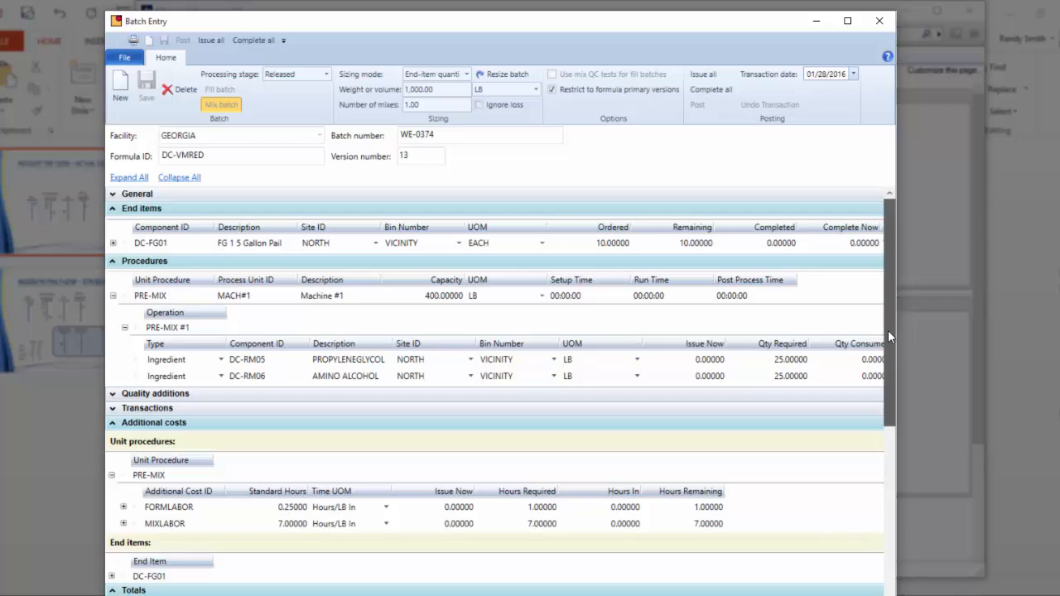
drag(889, 332, 891, 386)
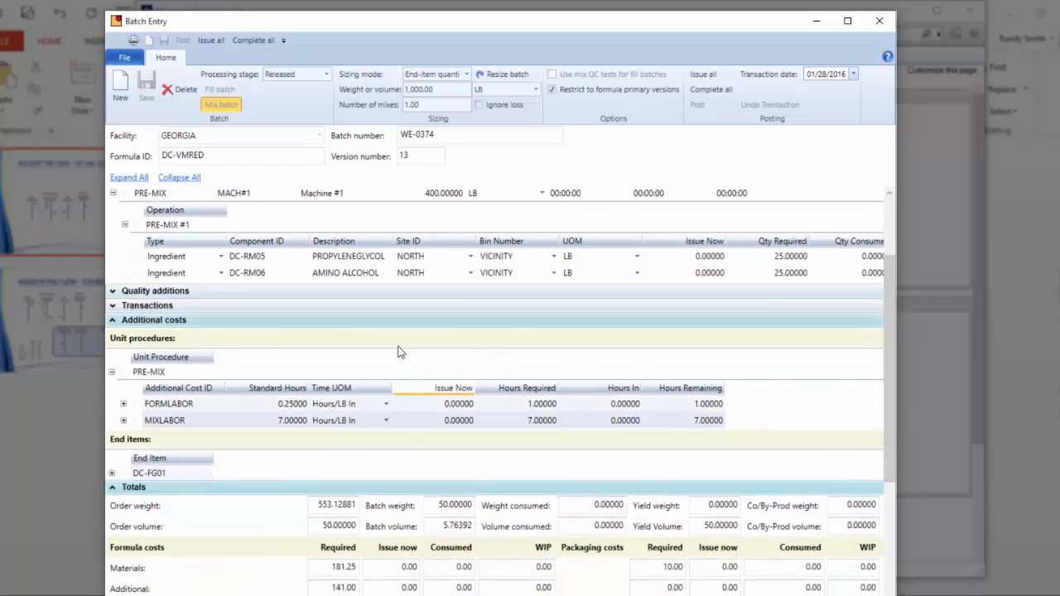
click(286, 422)
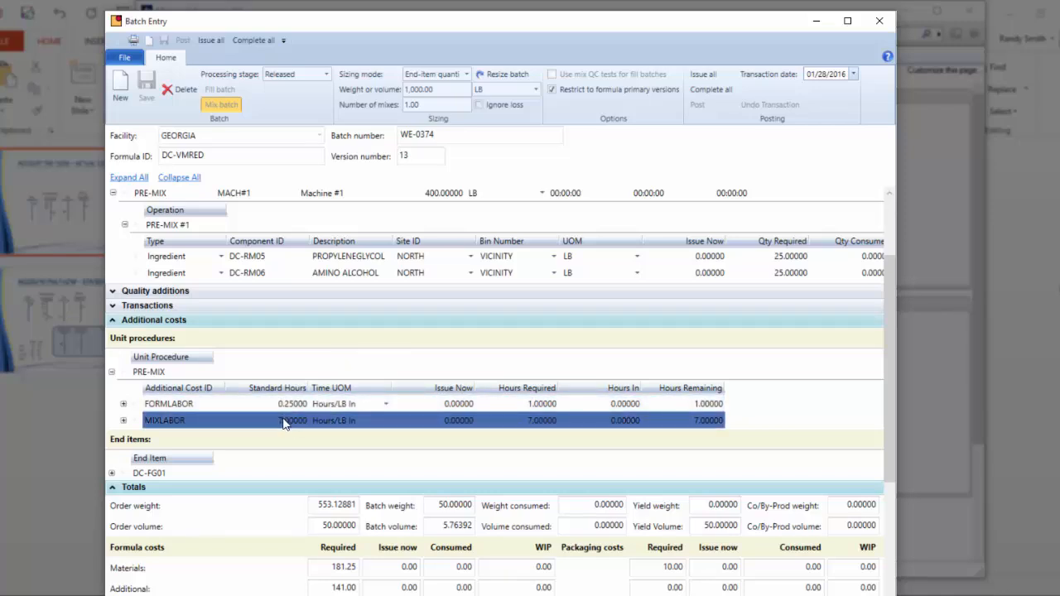
click(442, 424)
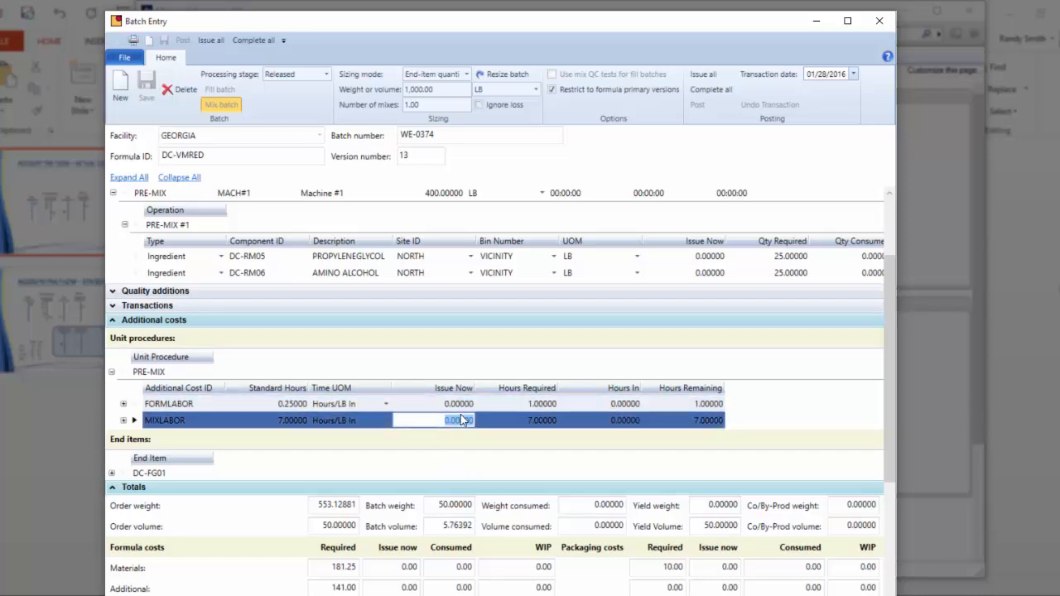
drag(892, 334, 892, 365)
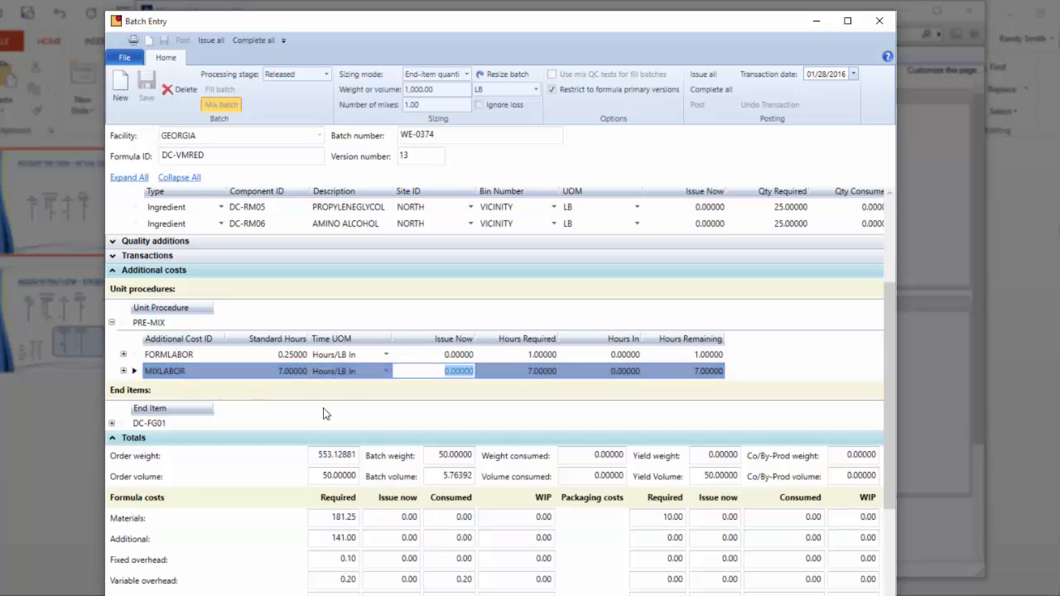
Expand end item DC-FG01's additional costs to examine the LABOR and LABOR2 runtime entries, and collapse the additional costs section
click(112, 426)
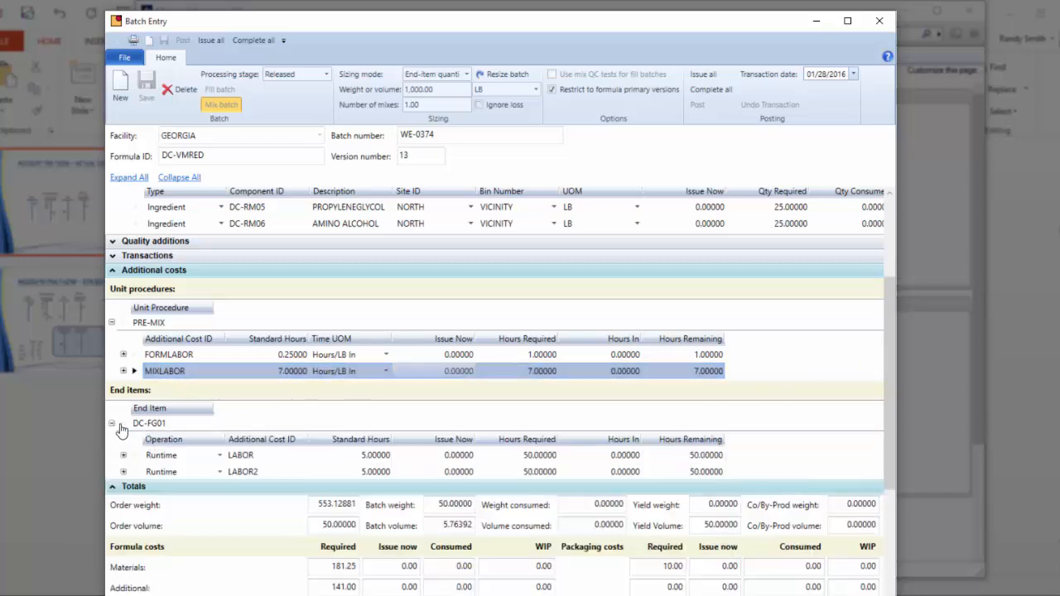
click(160, 455)
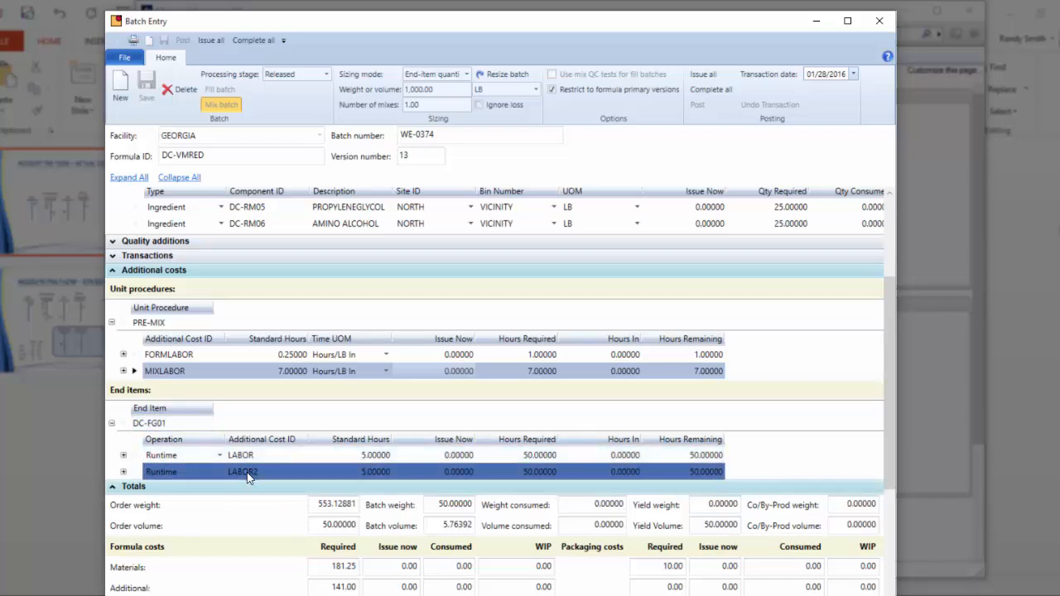
click(113, 272)
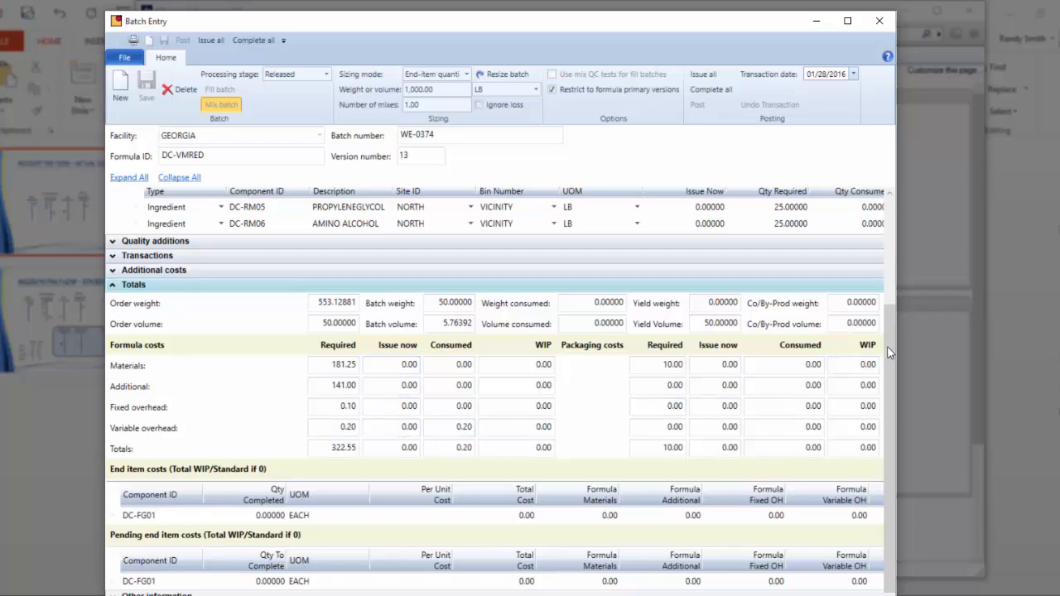
Issue all remaining ingredients for batch WE-0374
drag(893, 339, 893, 236)
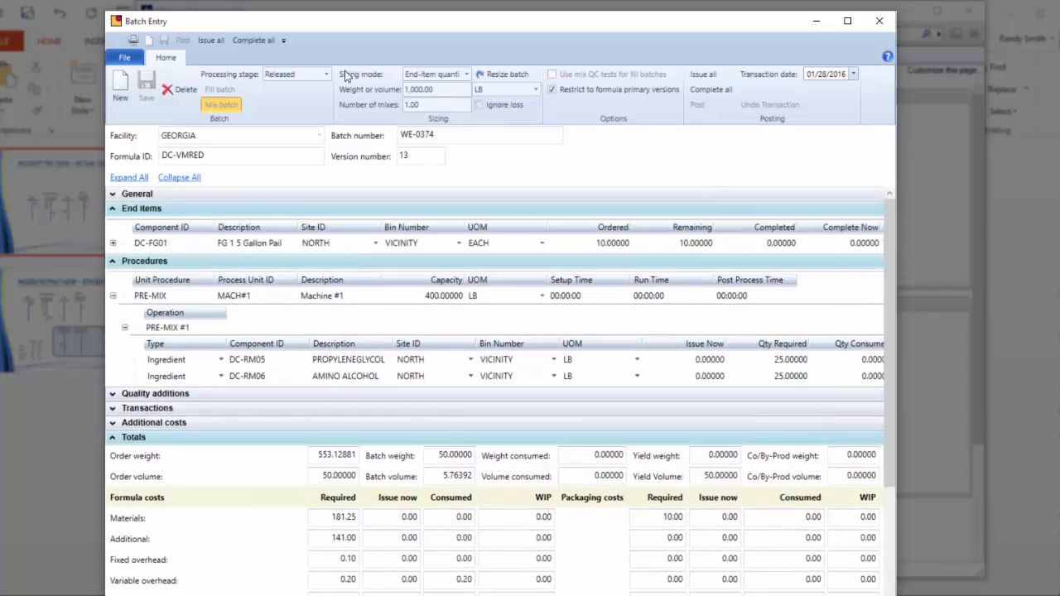
click(221, 42)
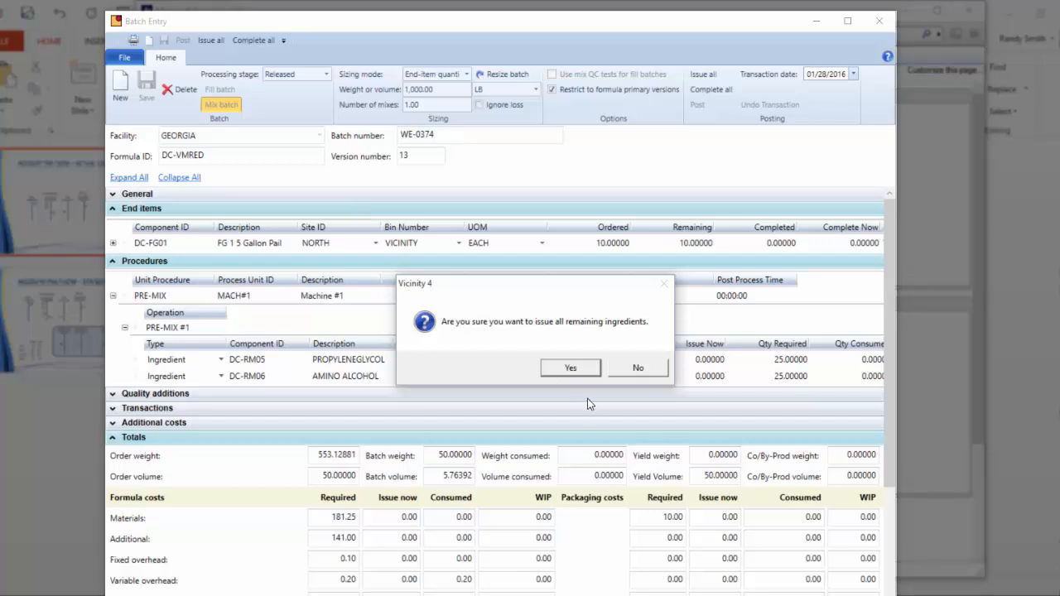
click(571, 368)
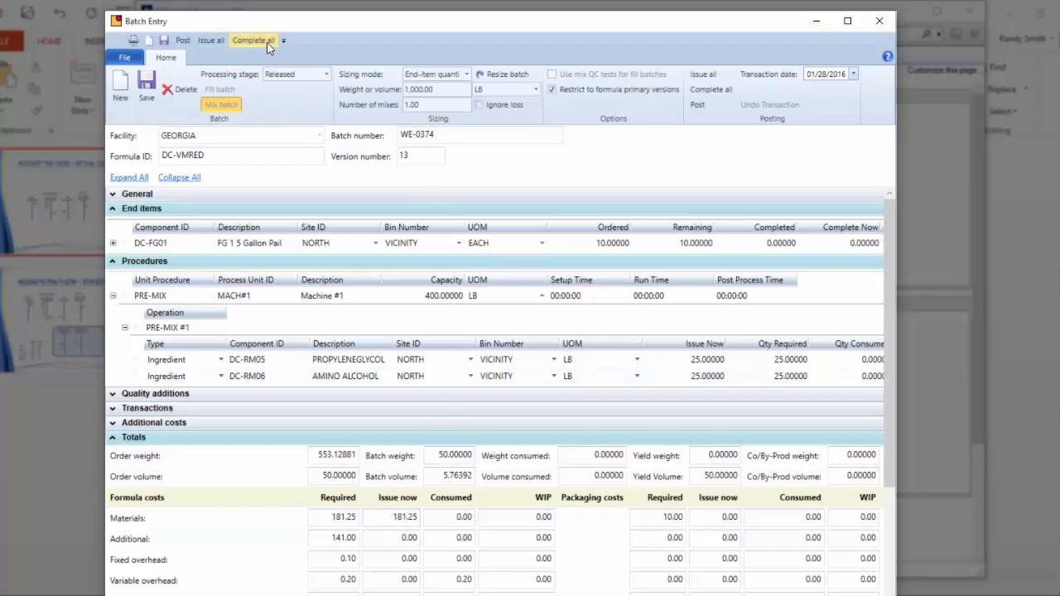
Complete all remaining production end items of the batch, including DC-FG01
click(814, 248)
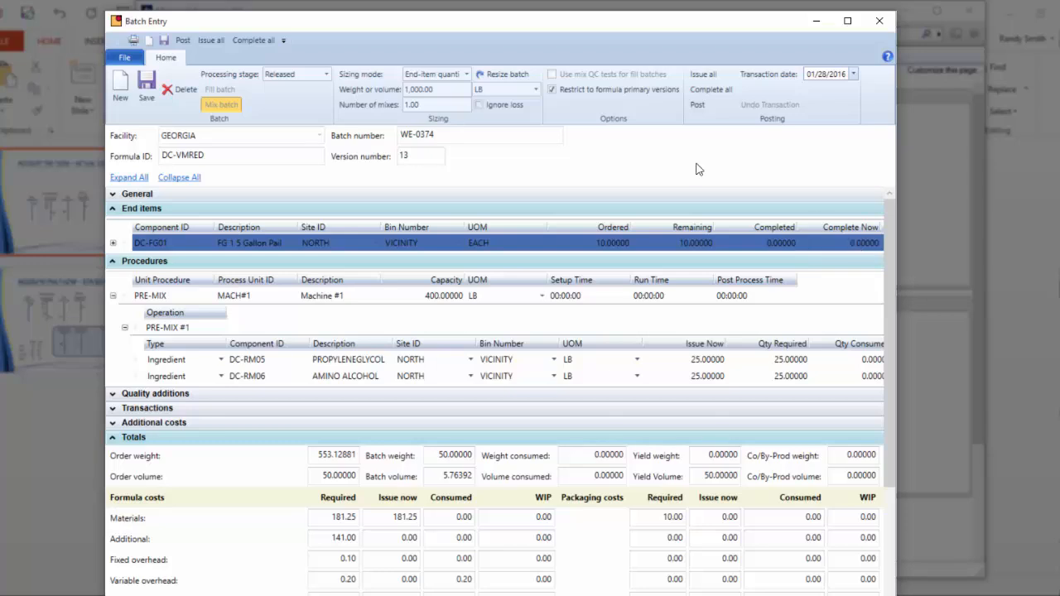
click(263, 40)
click(598, 367)
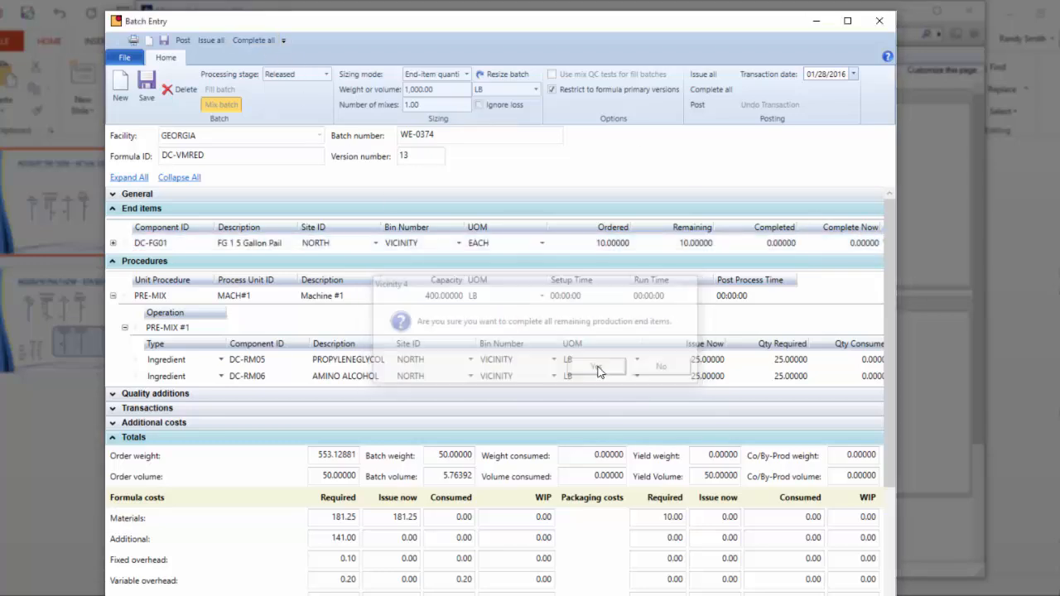
Review the batch totals and expand the additional costs to check the issue-now hours of FORMLABOR and MIXLABOR
scroll(884, 370, down, 1)
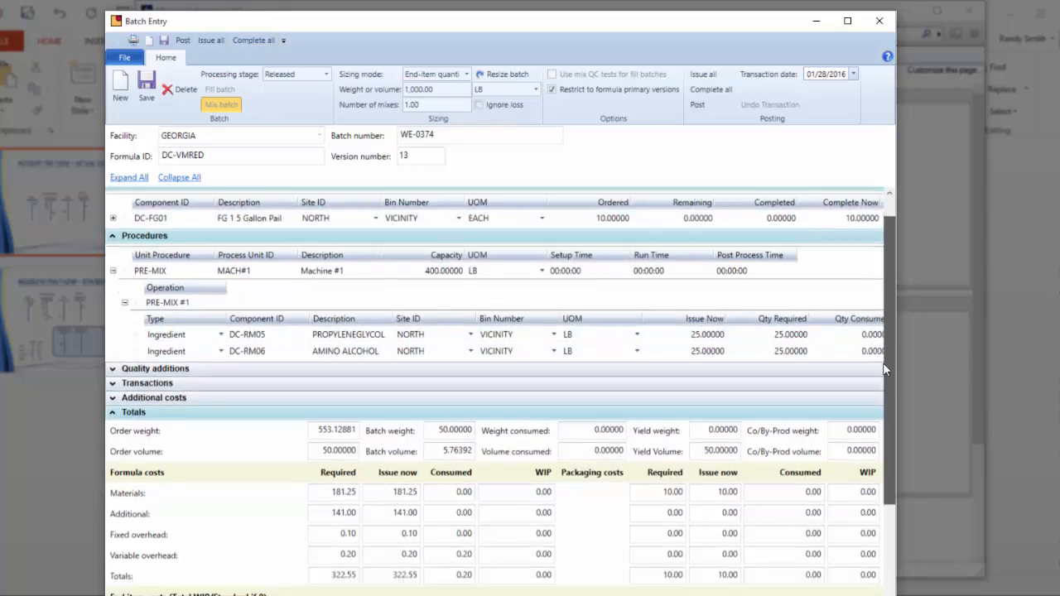
scroll(884, 370, down, 3)
scroll(884, 389, up, 4)
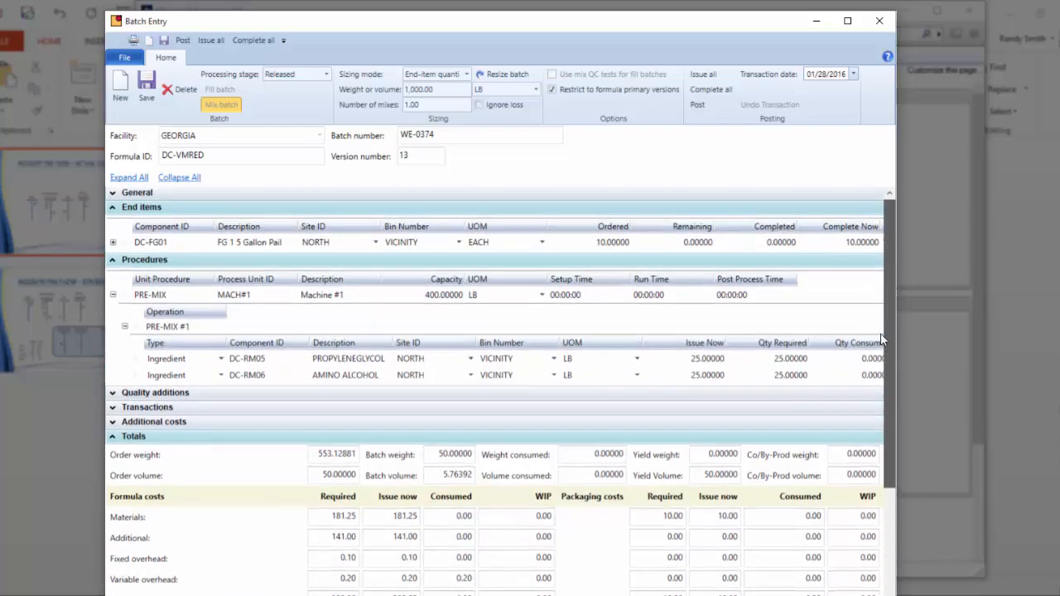
click(124, 422)
scroll(891, 339, down, 2)
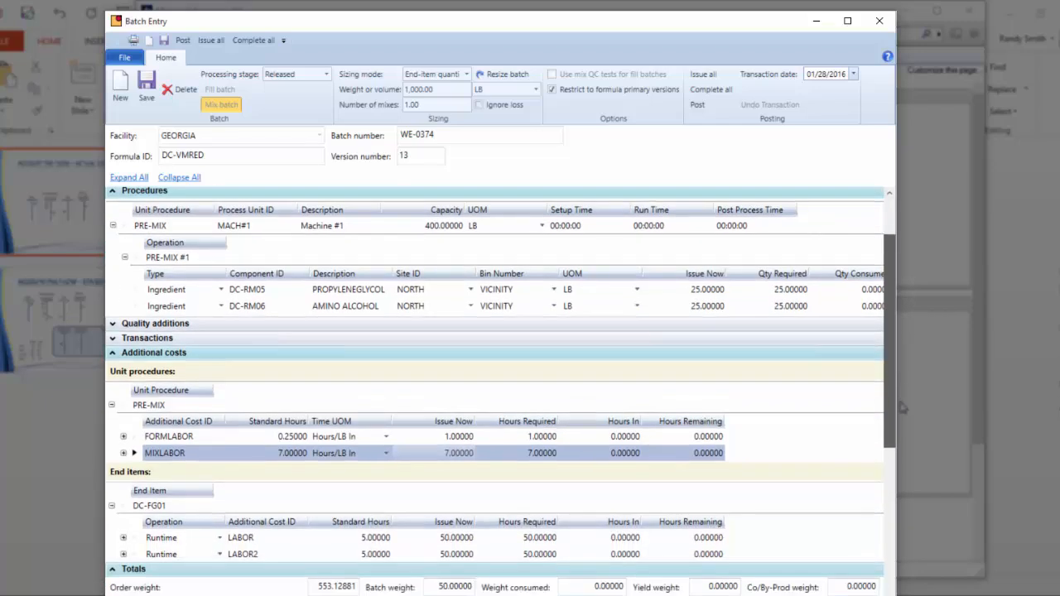
scroll(886, 412, down, 3)
click(458, 355)
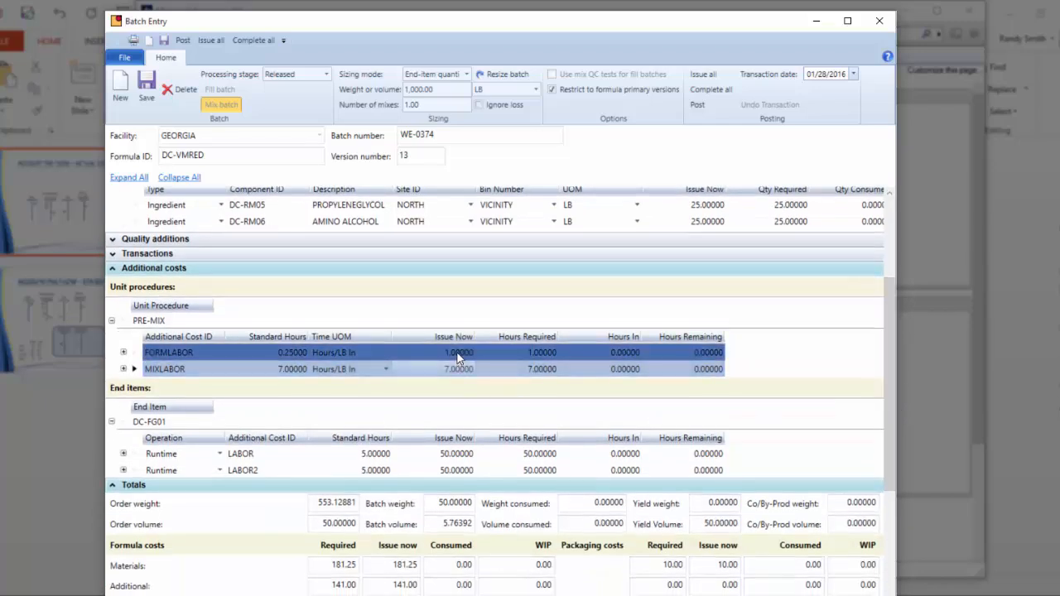
click(461, 371)
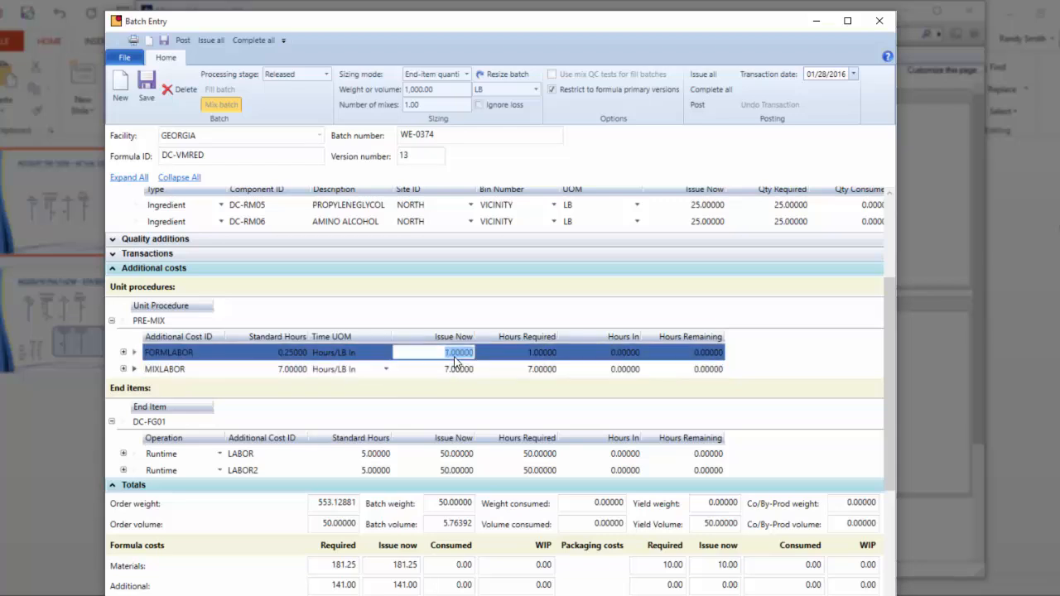
key(Up)
click(460, 371)
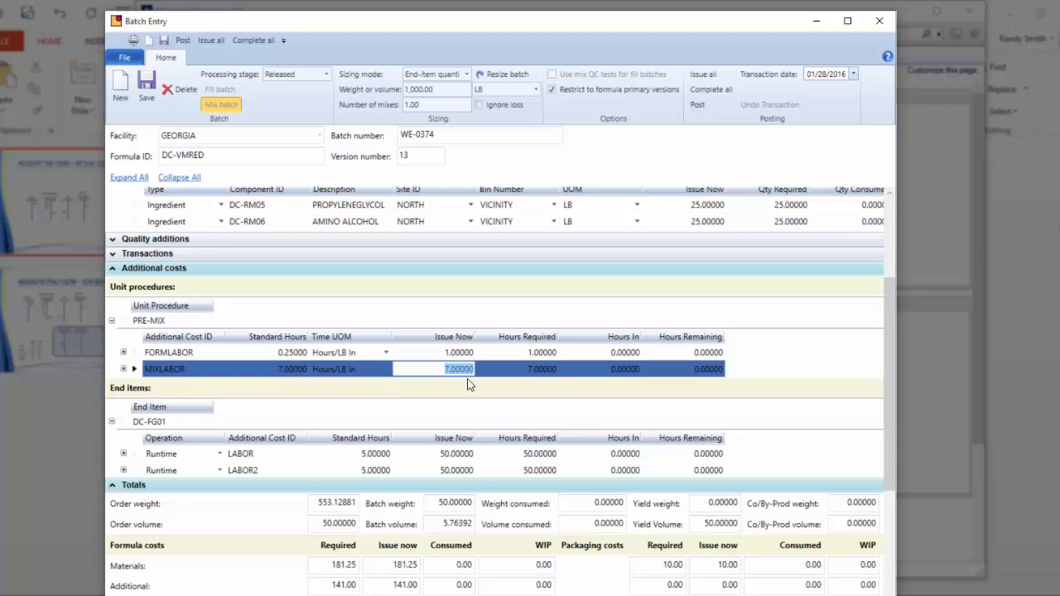
Check the issue-now hours of LABOR and LABOR2 on DC-FG01 and compare the required and issue-now formula costs
scroll(886, 330, down, 3)
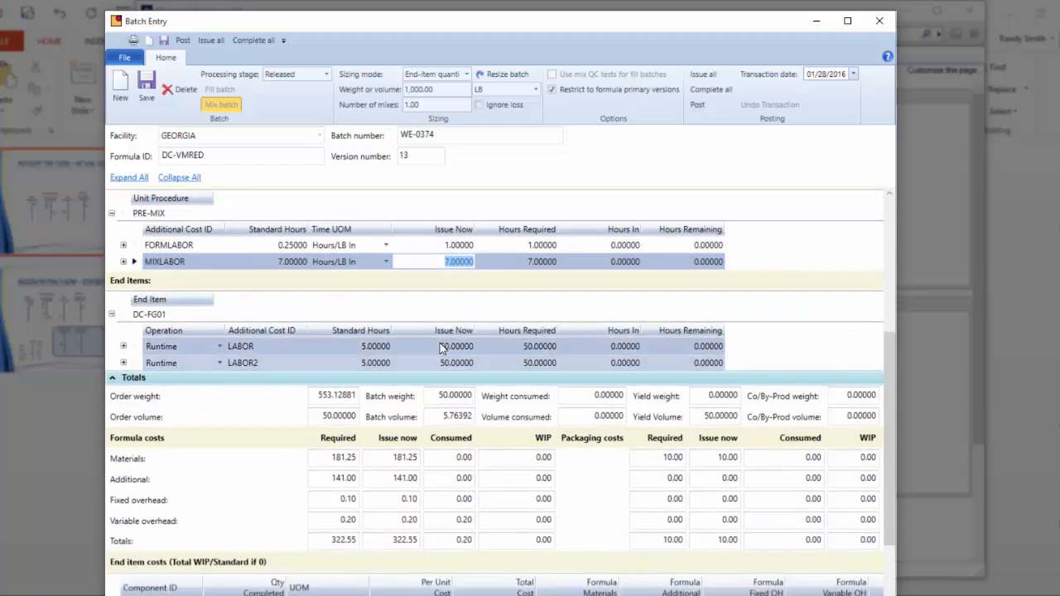
click(440, 346)
click(453, 363)
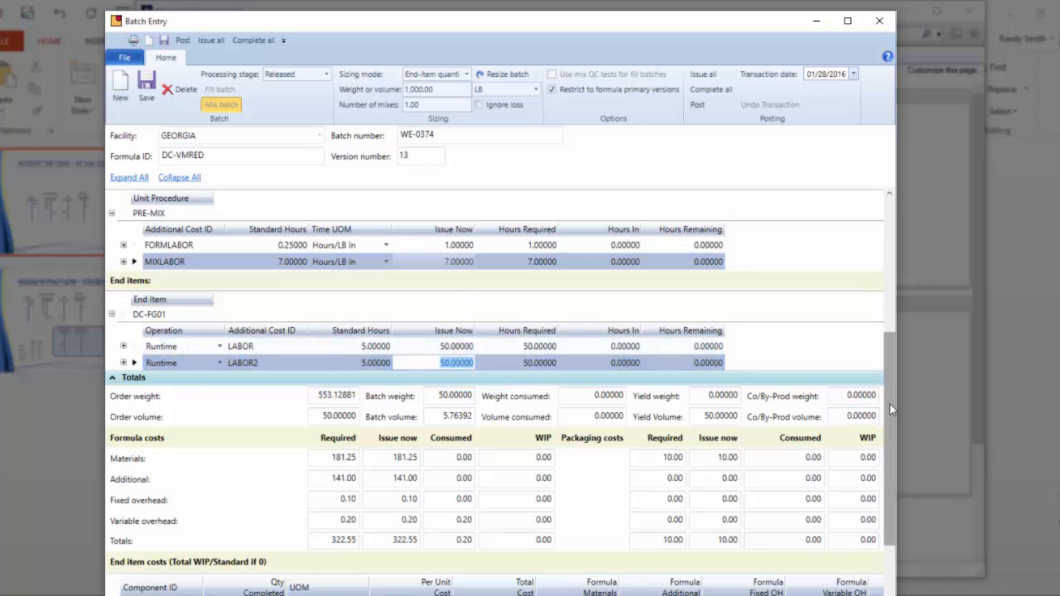
drag(890, 404, 892, 468)
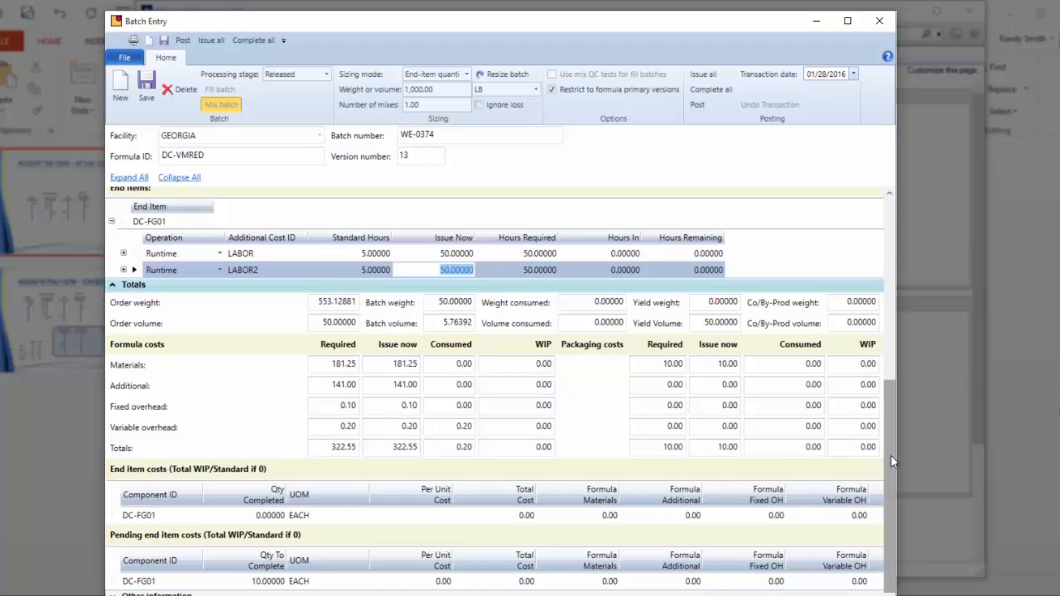
Post the batch's pending transactions and dismiss the processing summary
click(182, 43)
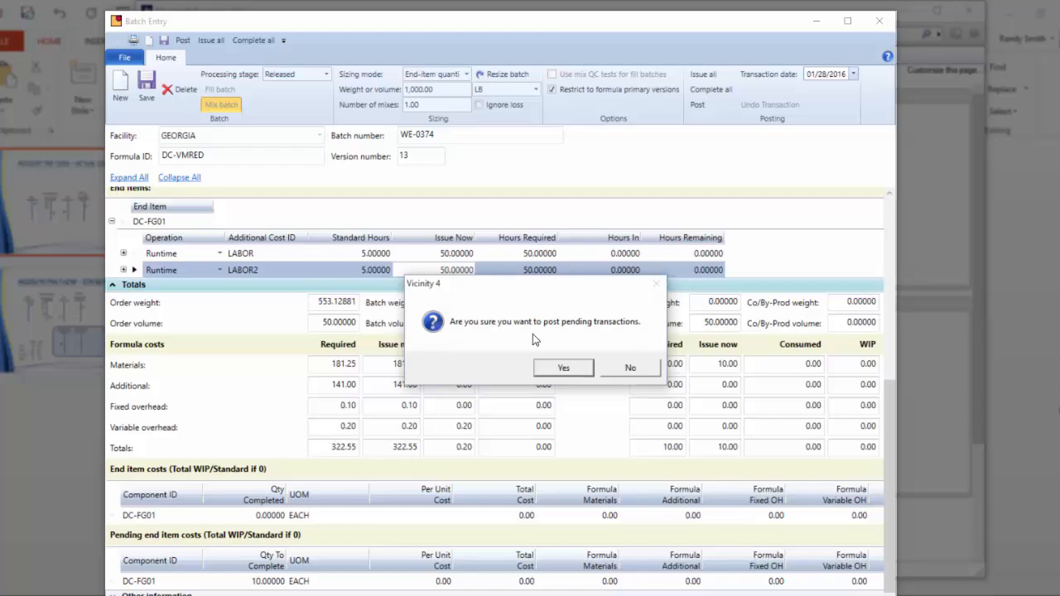
click(558, 374)
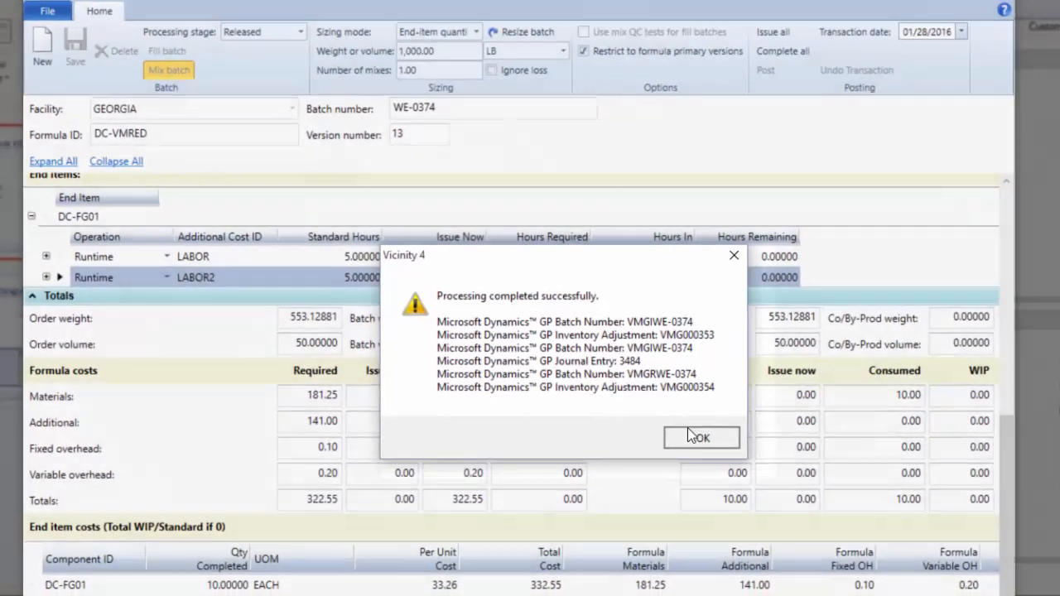
click(712, 457)
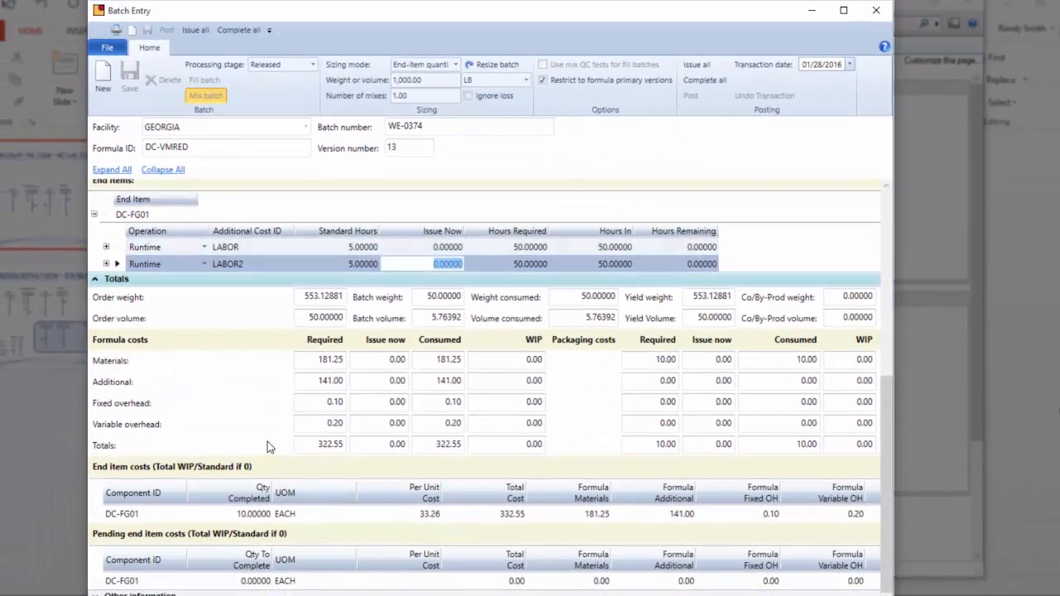
Switch to Microsoft Dynamics GP and open Series Posting in the Financial area
click(321, 595)
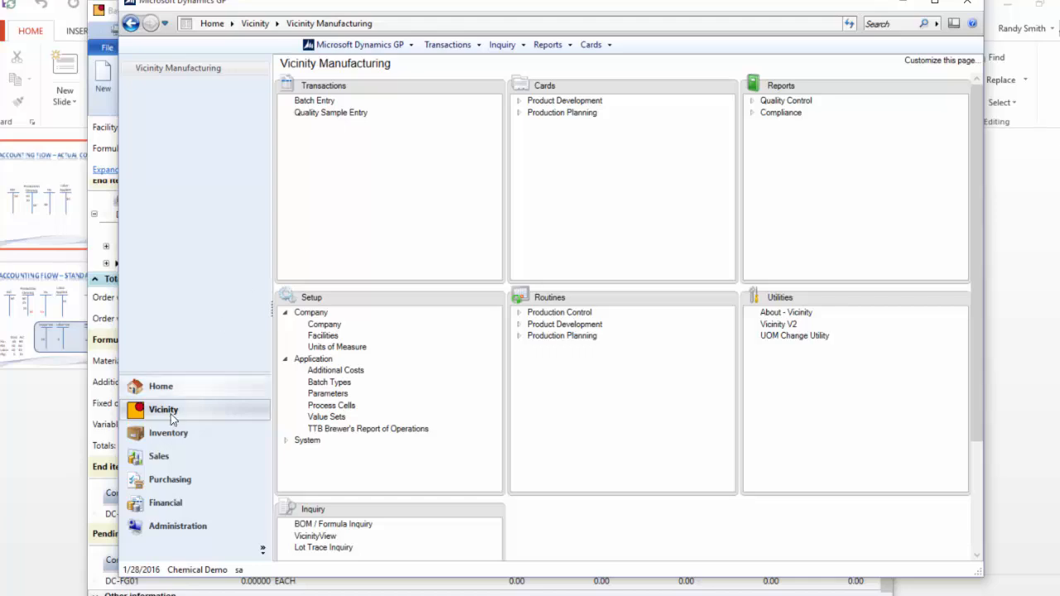
click(178, 503)
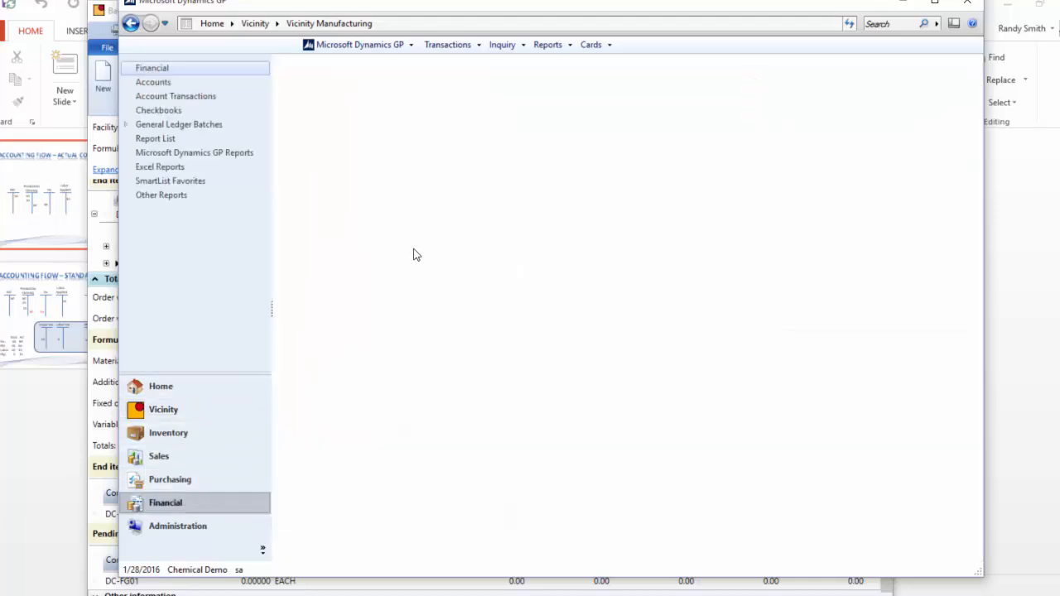
click(335, 172)
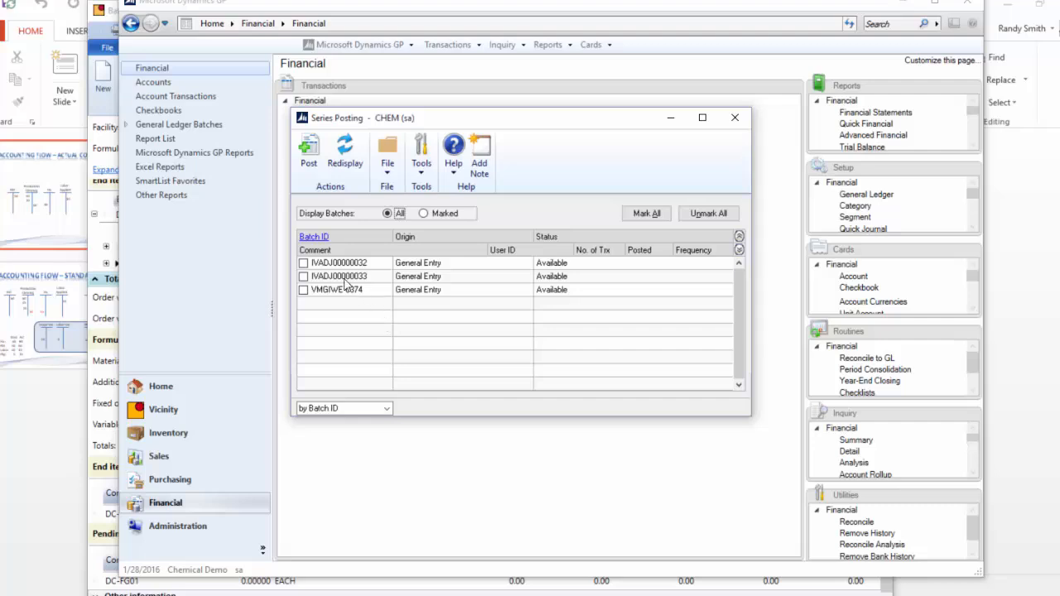
Open general ledger batch IVADJ00000032 from the series posting list, check its comment, and open its transactions
click(304, 263)
click(303, 263)
click(313, 237)
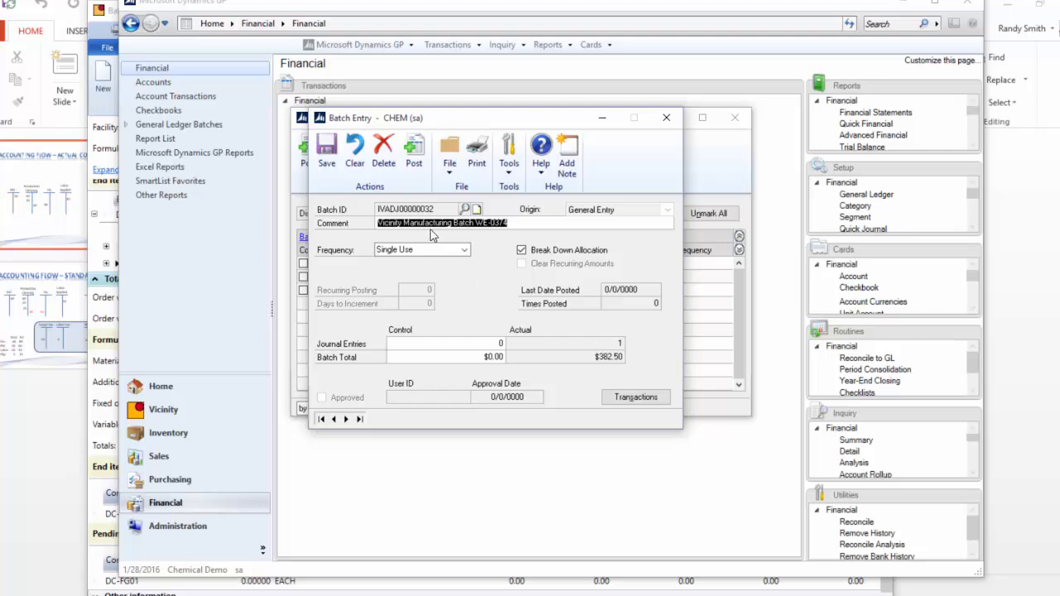
click(520, 248)
click(635, 397)
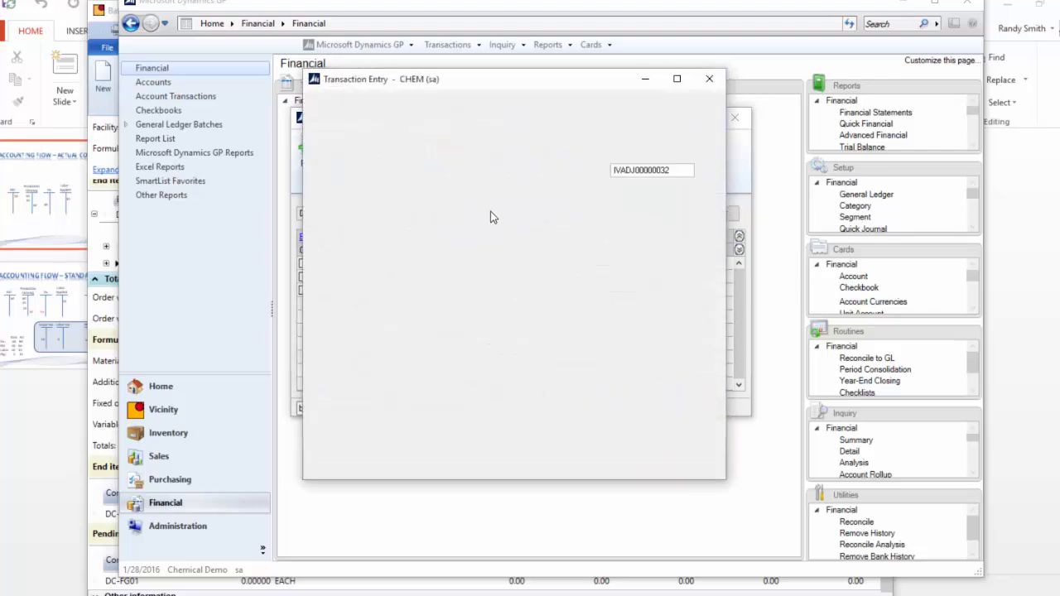
Look up the journal entry of batch IVADJ00000033 and expand its distribution lines to show the account descriptions
click(439, 174)
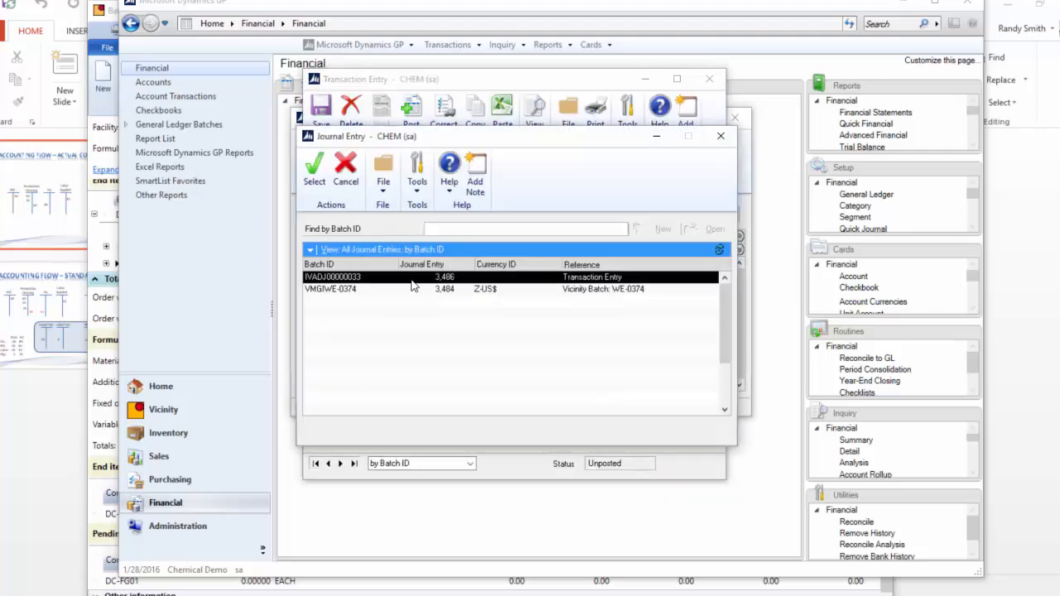
double_click(371, 280)
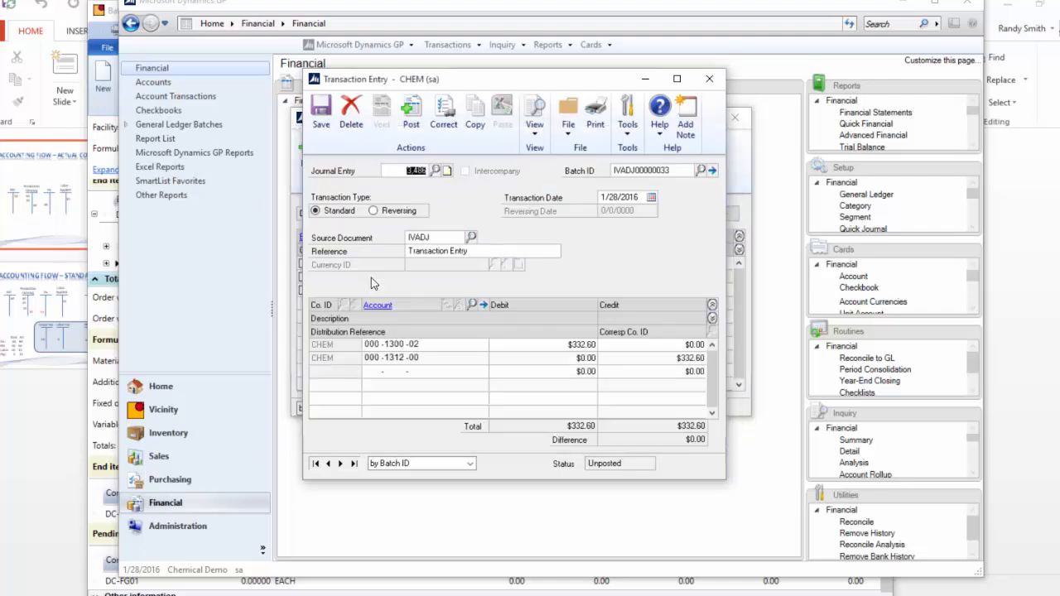
click(712, 318)
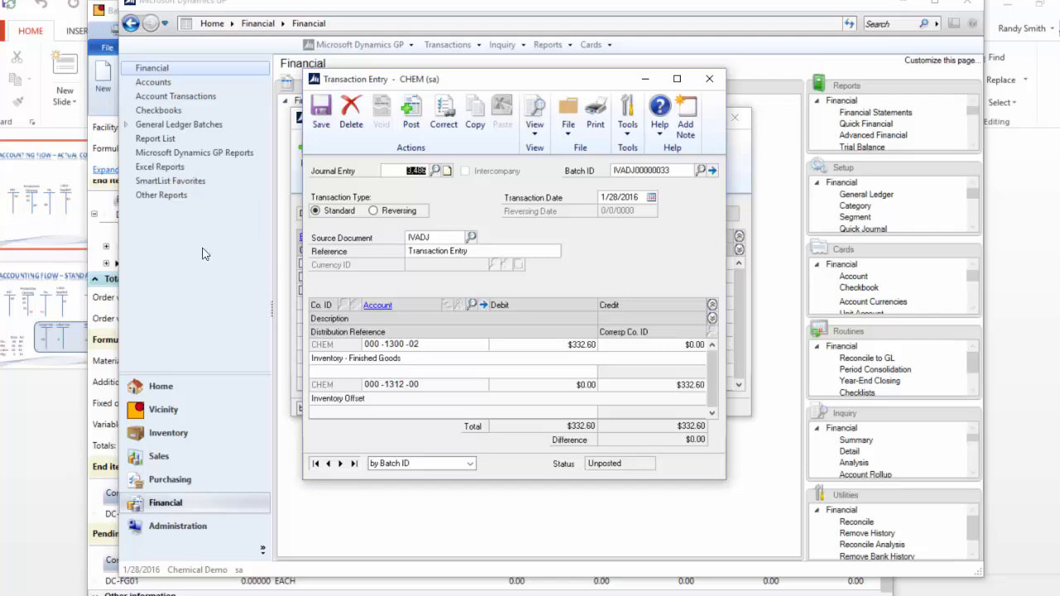
Switch to the PowerPoint slide on actual costing to compare the accounting flow, and return to the Transaction Entry window
click(42, 477)
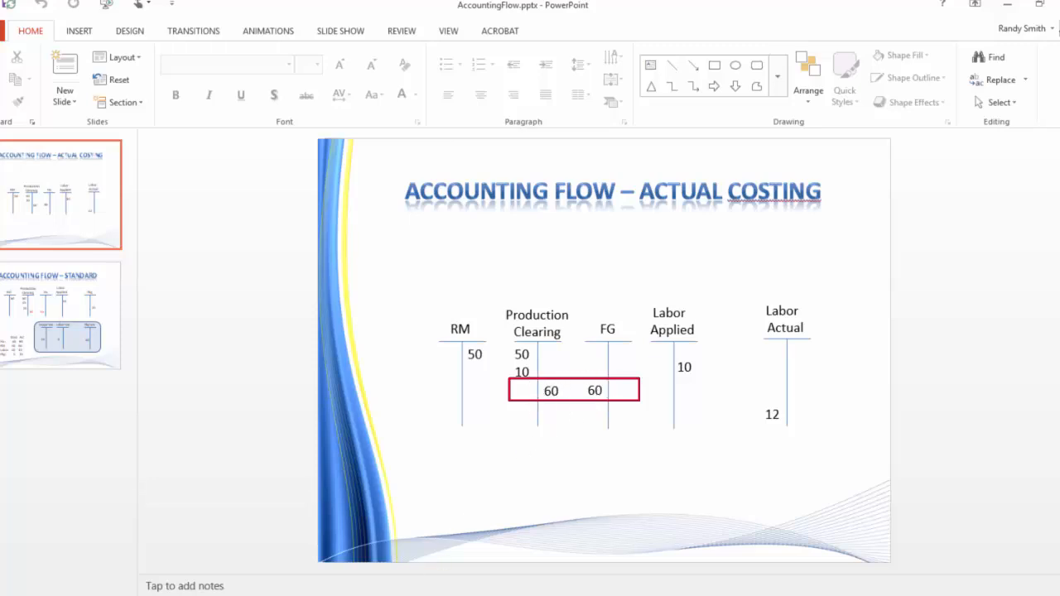
click(321, 595)
click(536, 554)
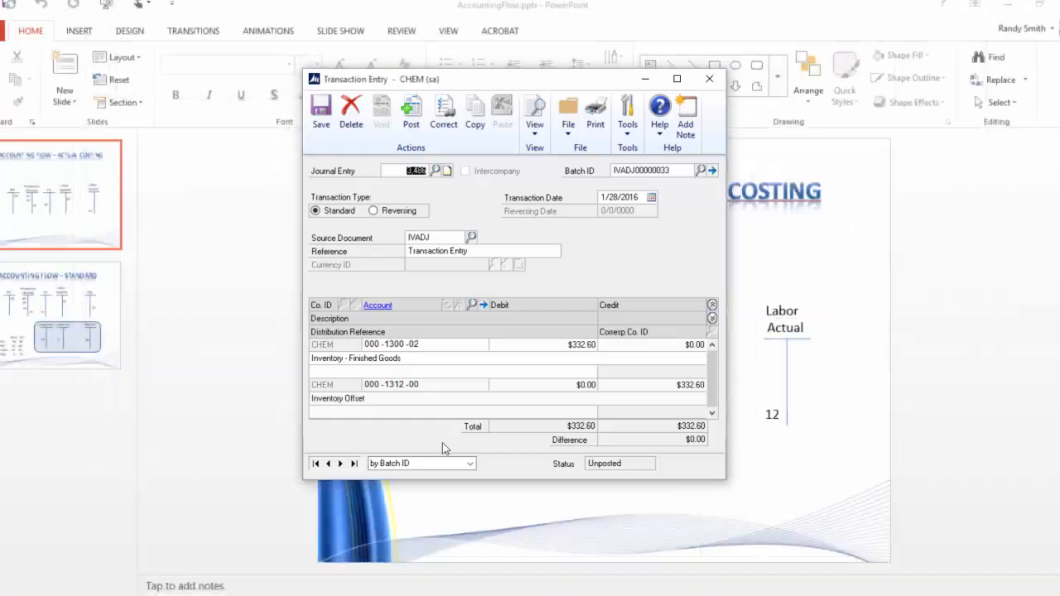
Go back to the journal entry of batch IVADJ00000032 and collapse its distribution lines to review the raw material debits and credits
click(303, 559)
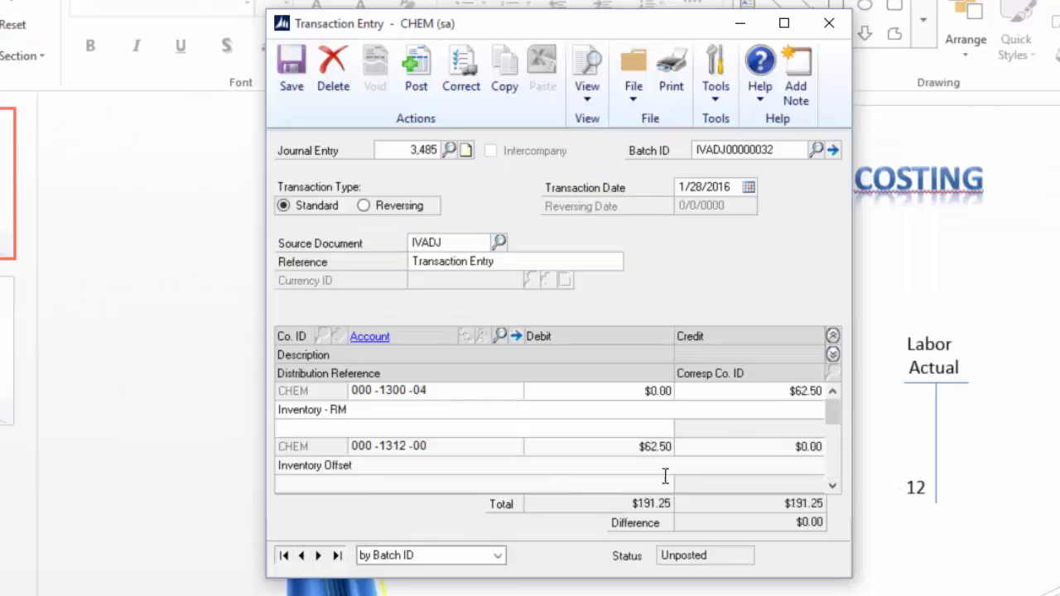
click(790, 394)
click(639, 445)
click(833, 487)
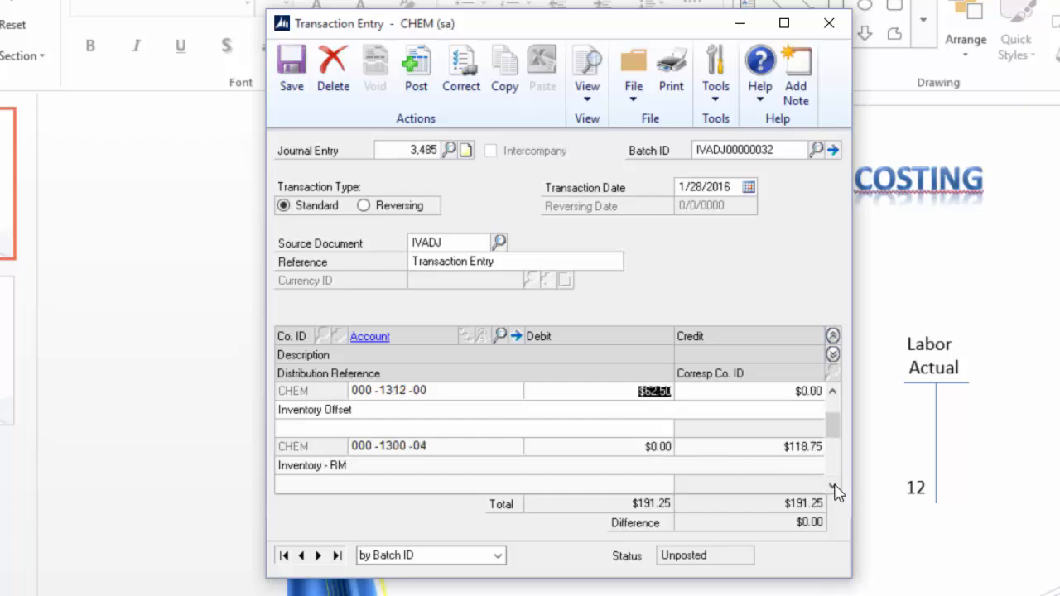
click(832, 336)
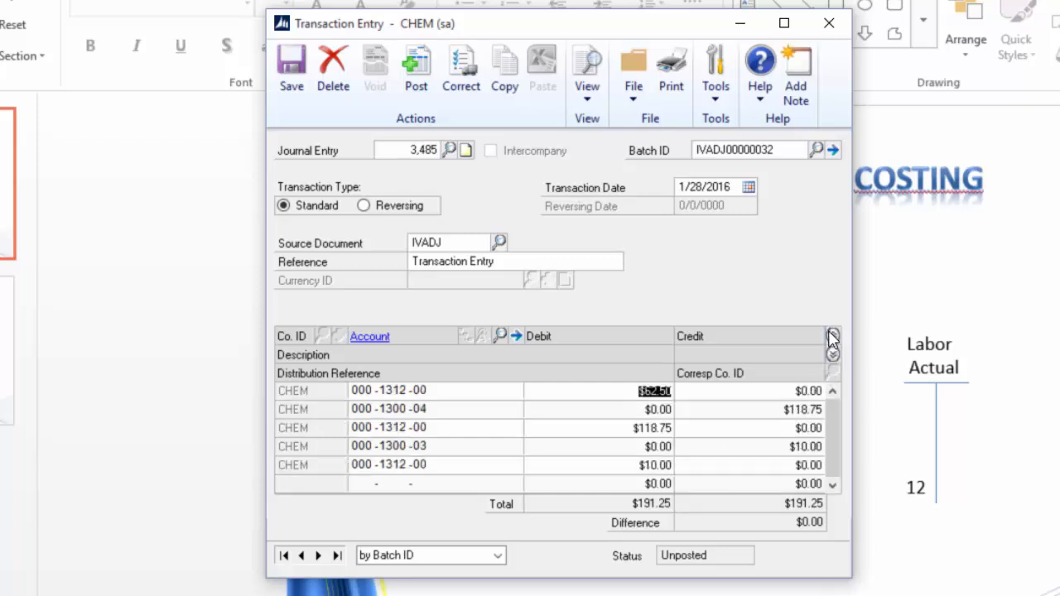
click(832, 391)
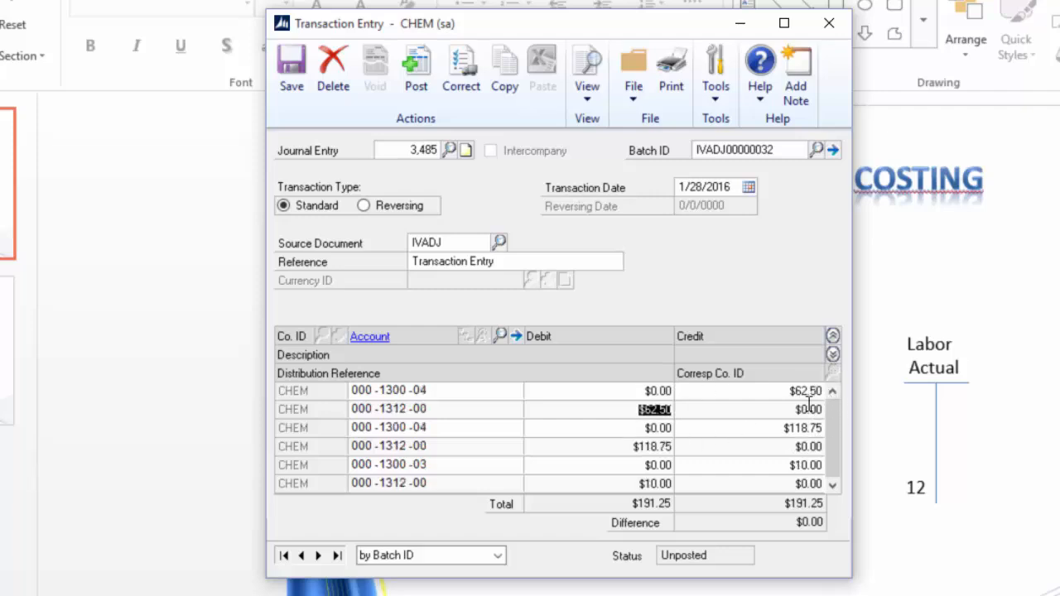
click(806, 393)
click(805, 431)
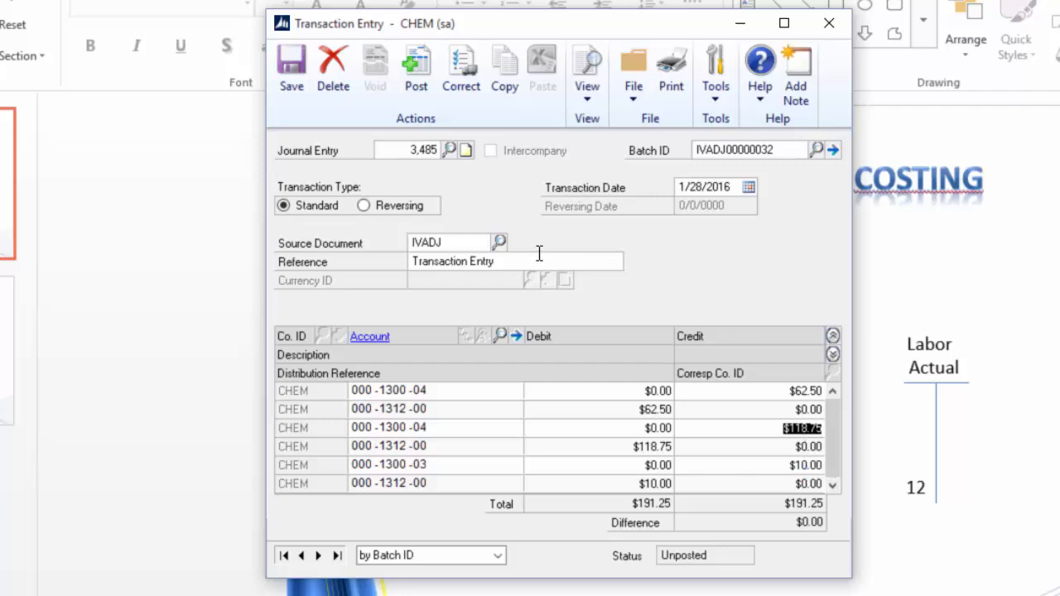
Save the journal entry of batch IVADJ00000032 and close the Transaction Entry window
click(301, 557)
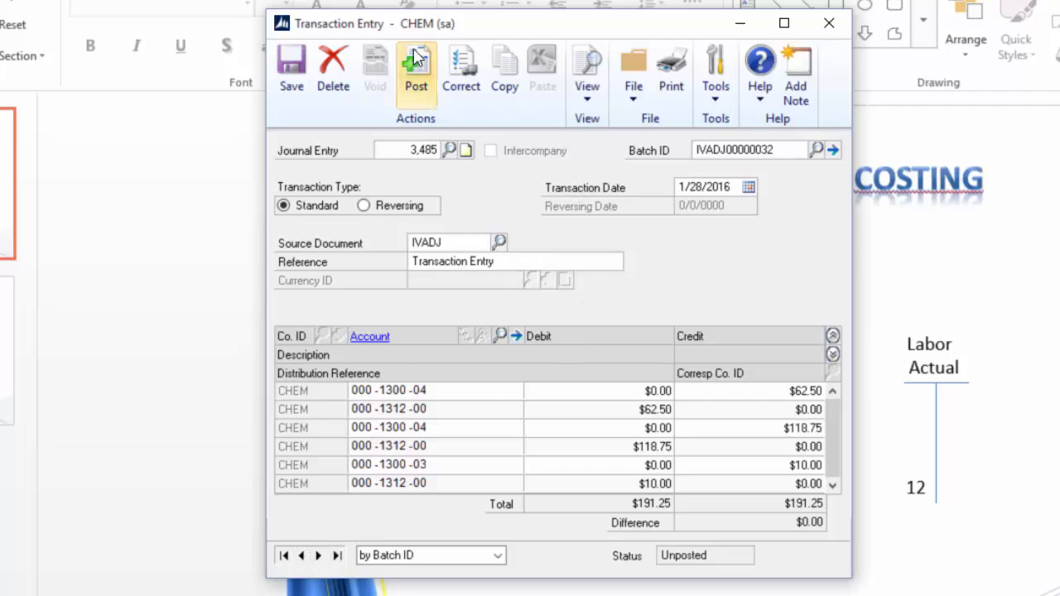
click(296, 76)
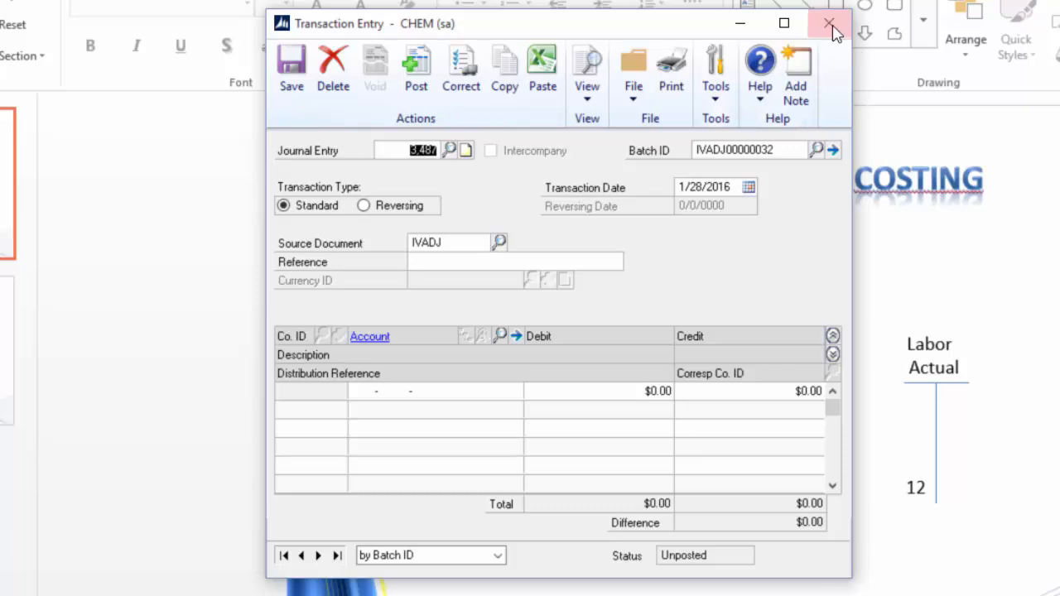
click(828, 23)
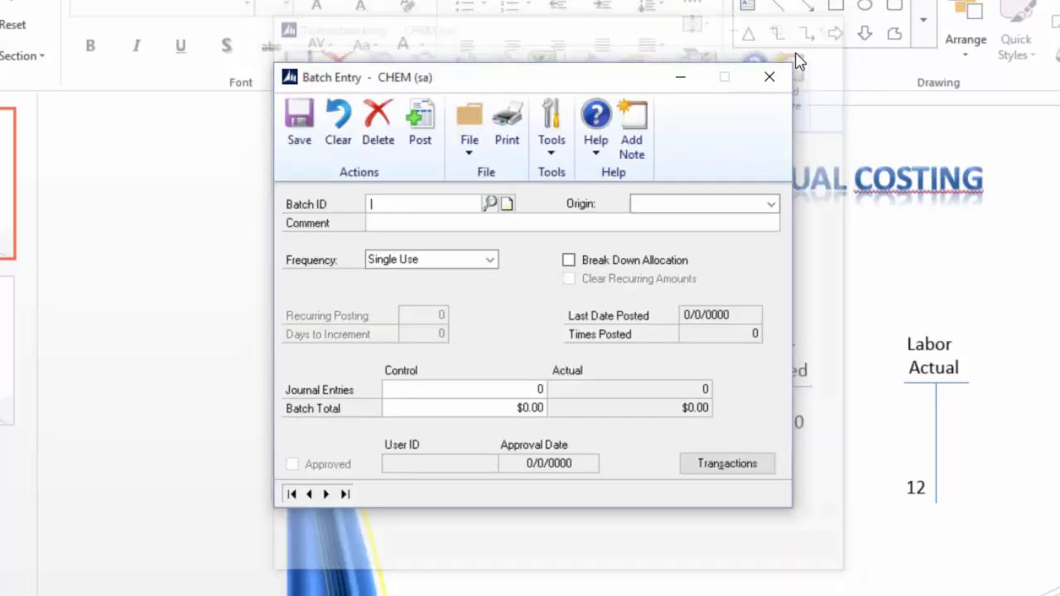
Look up general ledger batch VMGIWE-0374 and open its journal entry from the batch's transactions
click(489, 203)
click(338, 334)
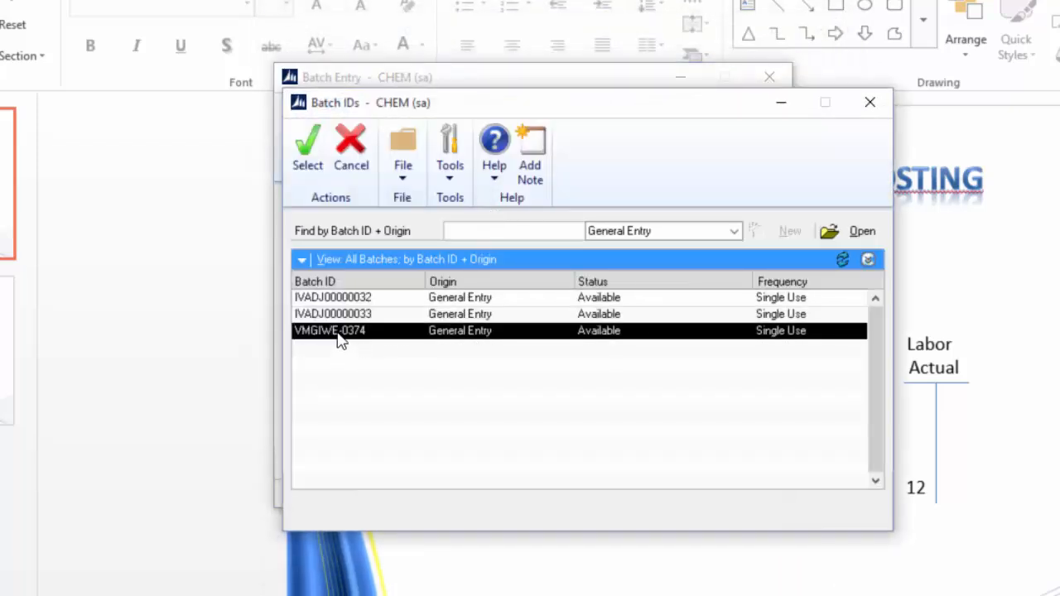
double_click(339, 335)
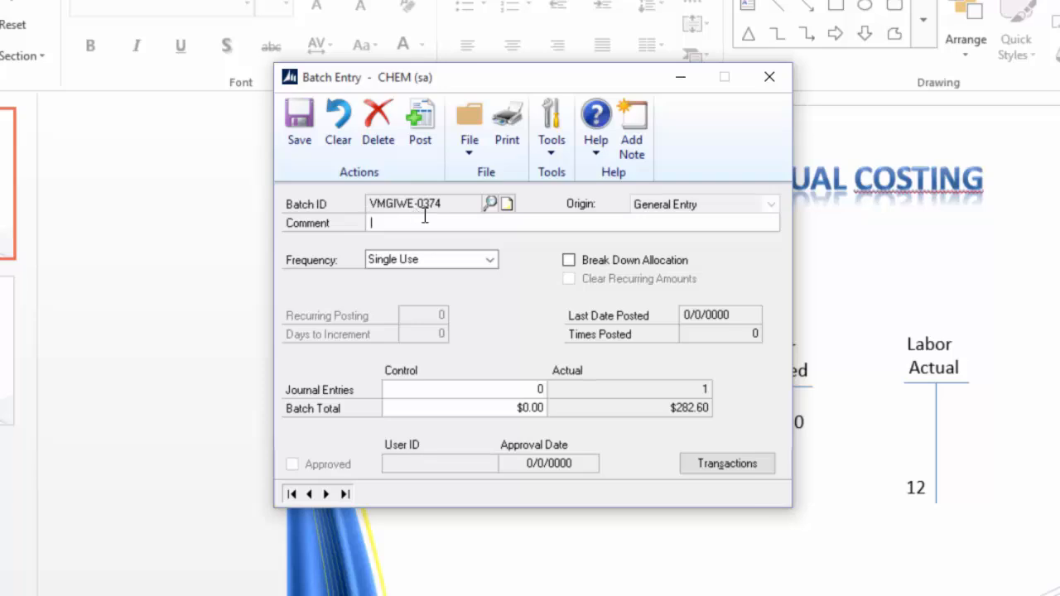
click(721, 464)
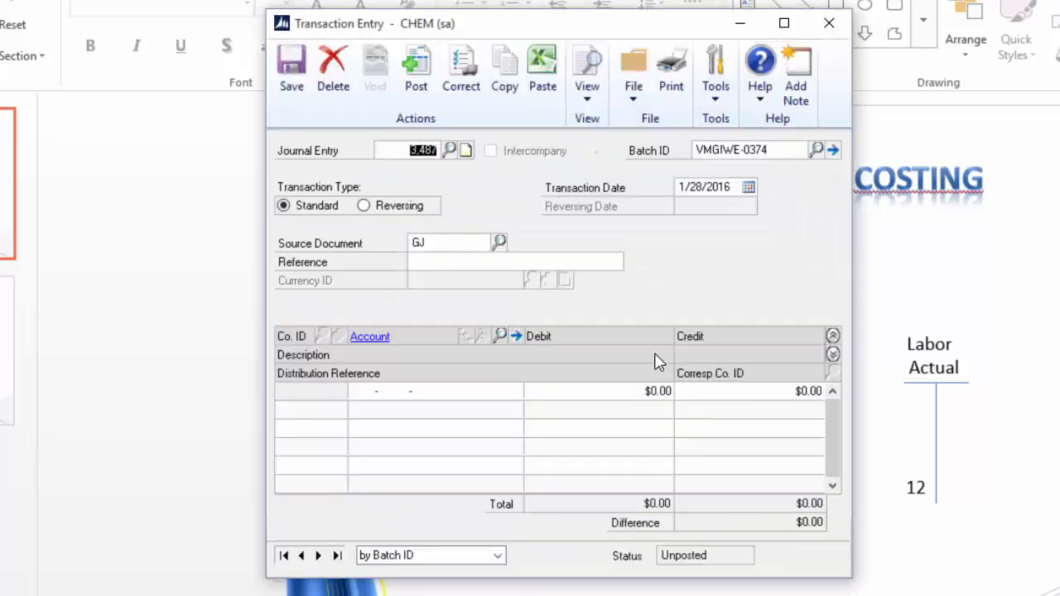
click(449, 150)
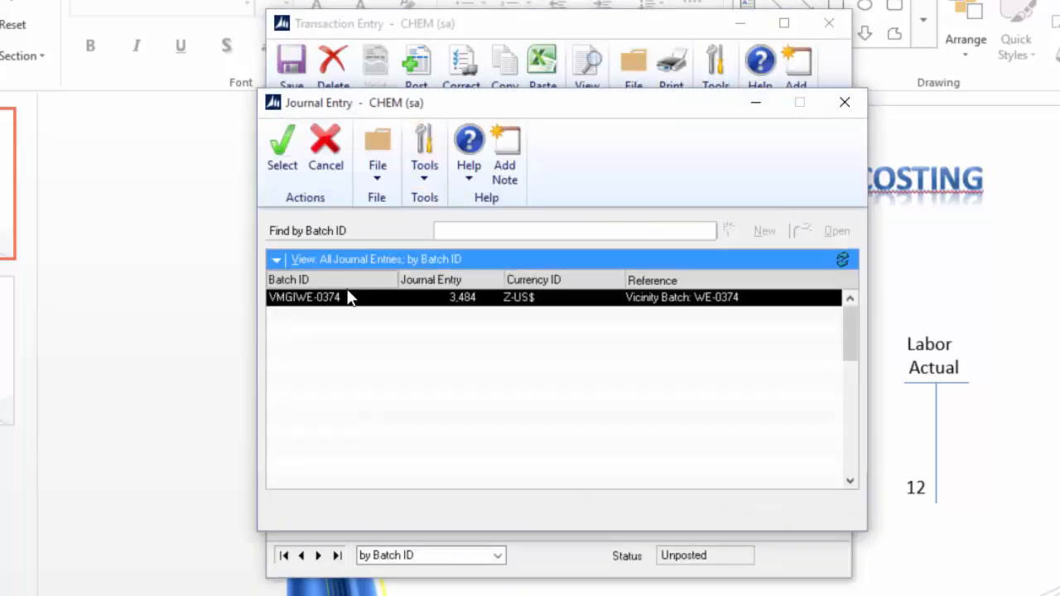
double_click(342, 299)
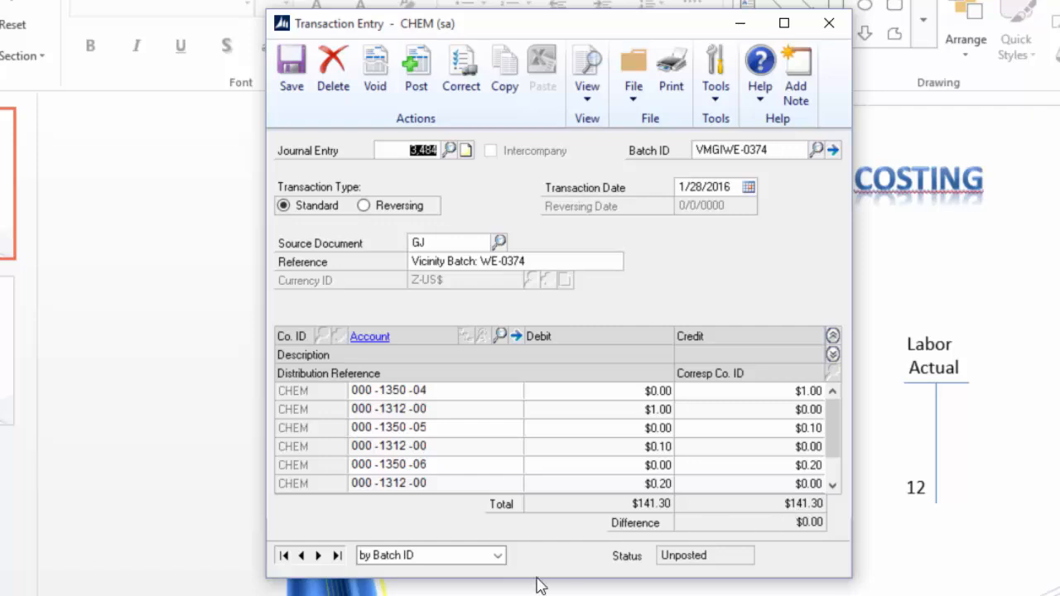
Switch to the Vicinity Batch Entry window to check the cost totals of batch WE-0374, and return to the Dynamics GP Transaction Entry window
click(340, 595)
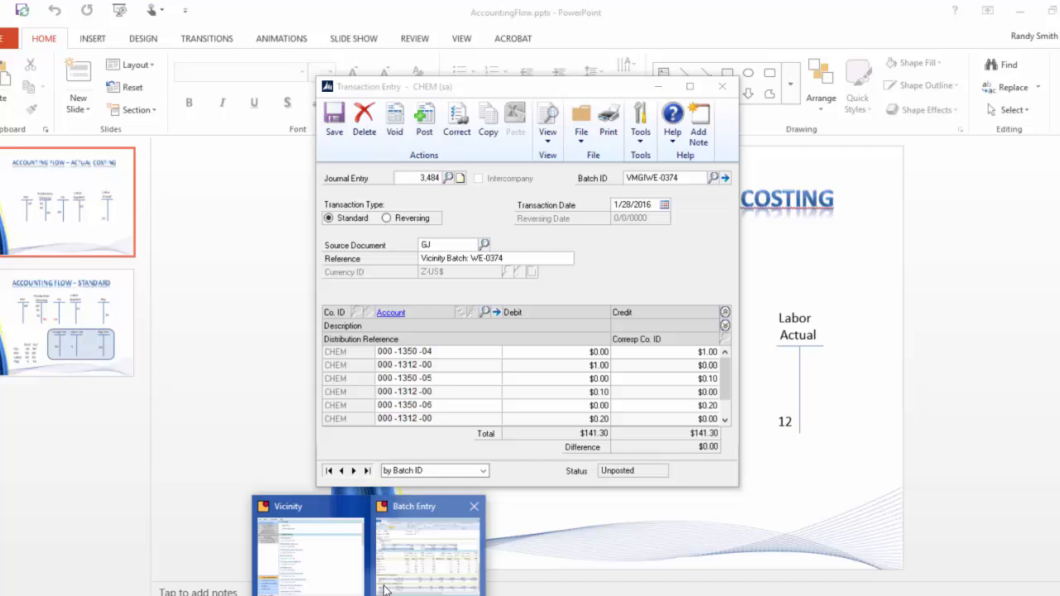
click(391, 573)
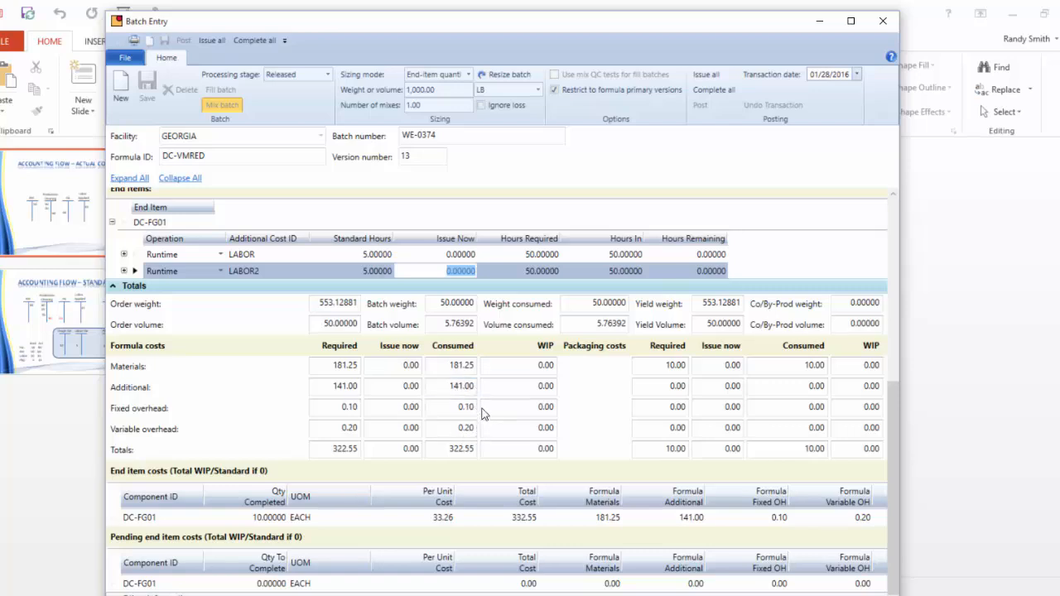
click(338, 595)
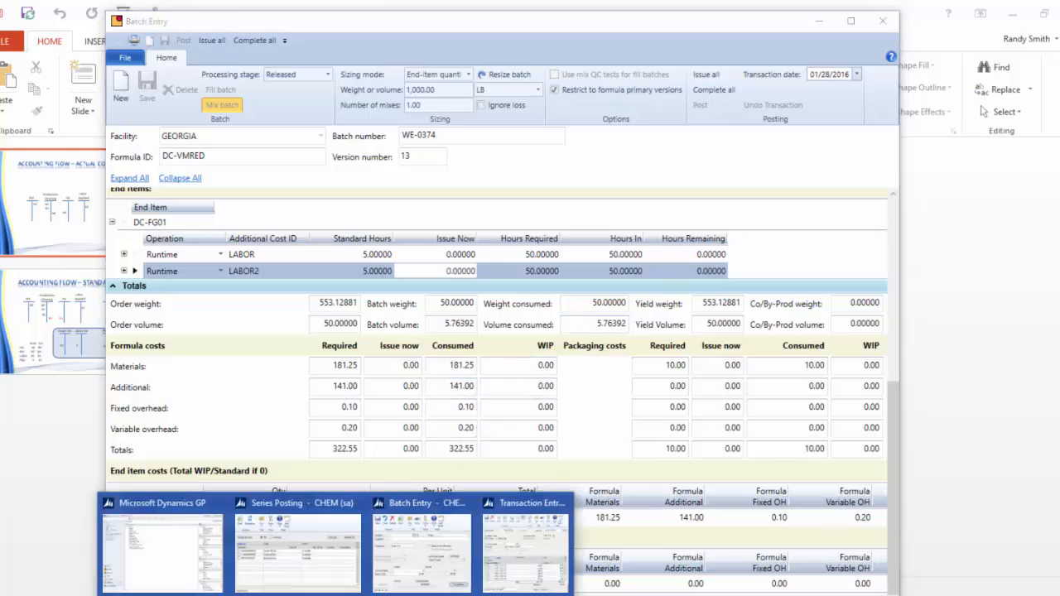
click(530, 564)
mouse_move(338, 594)
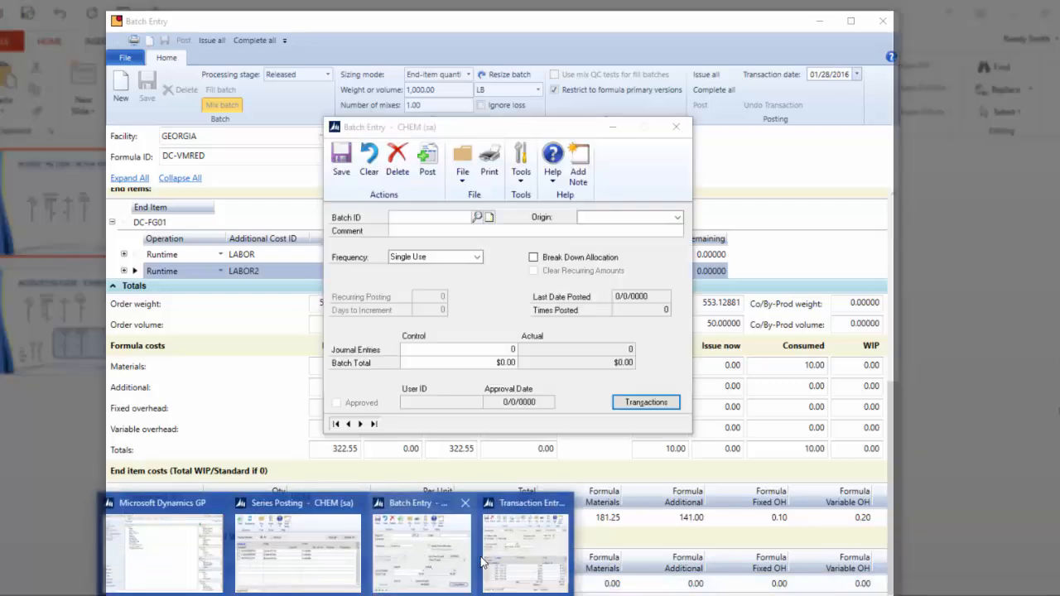
click(524, 564)
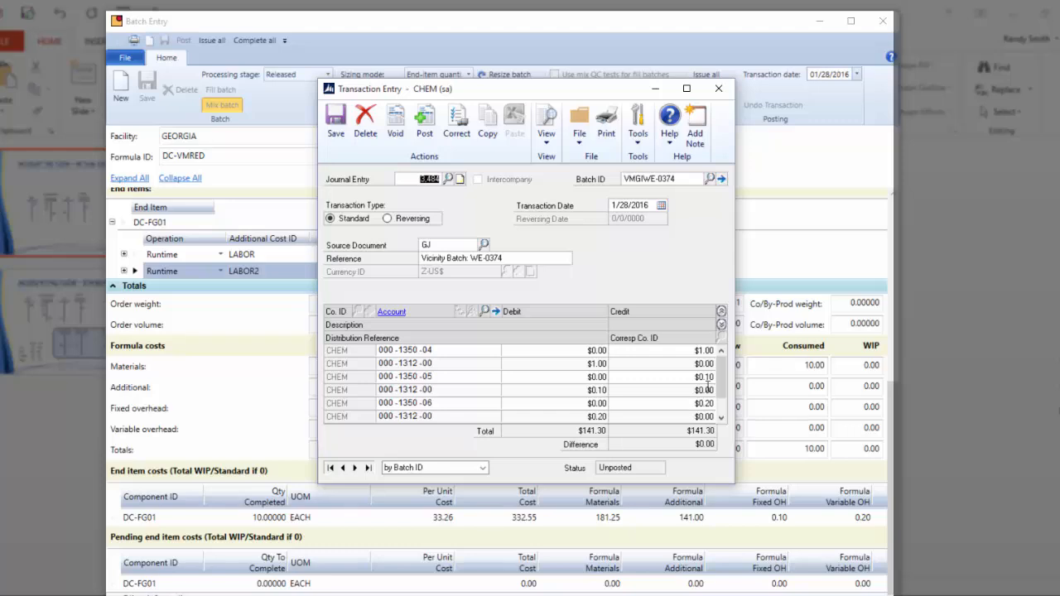
Expand the distribution lines of batch VMGIWE-0374, review the labor and overhead accounts with their inventory offsets, and collapse the lines again
click(721, 326)
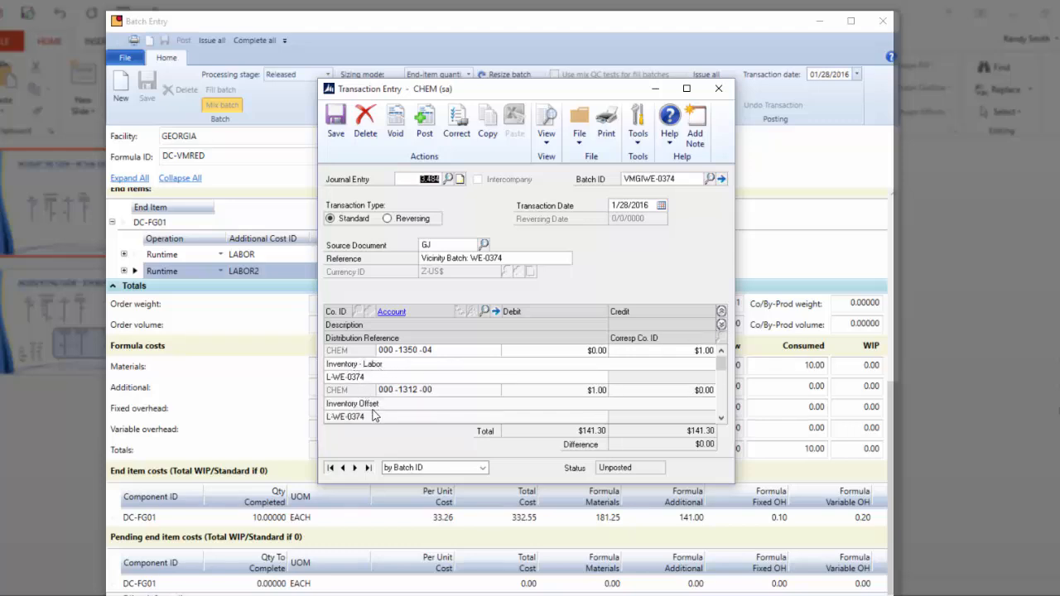
click(722, 417)
click(722, 418)
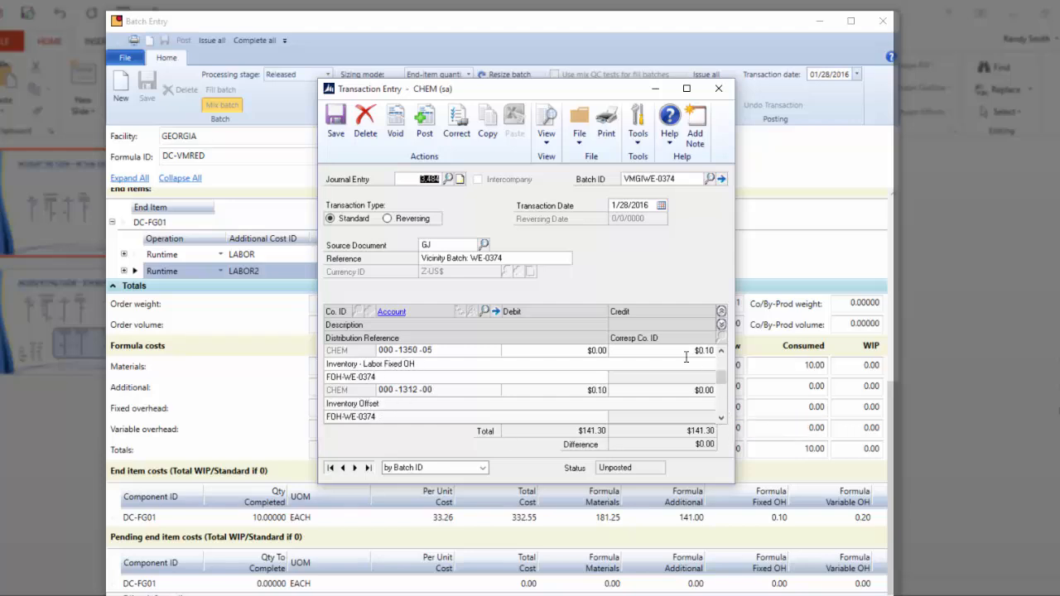
click(722, 417)
click(722, 418)
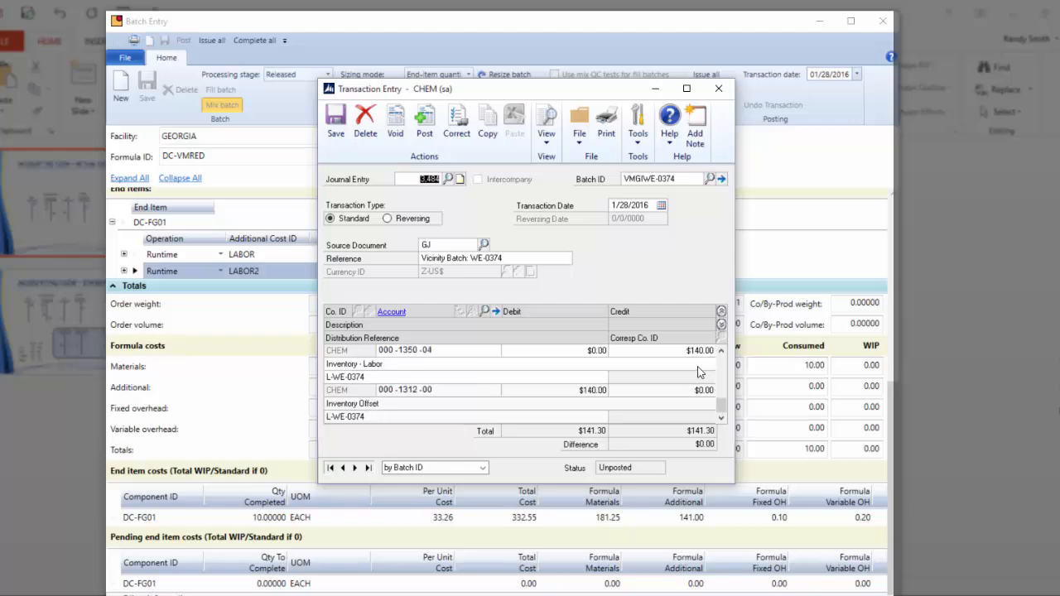
click(723, 422)
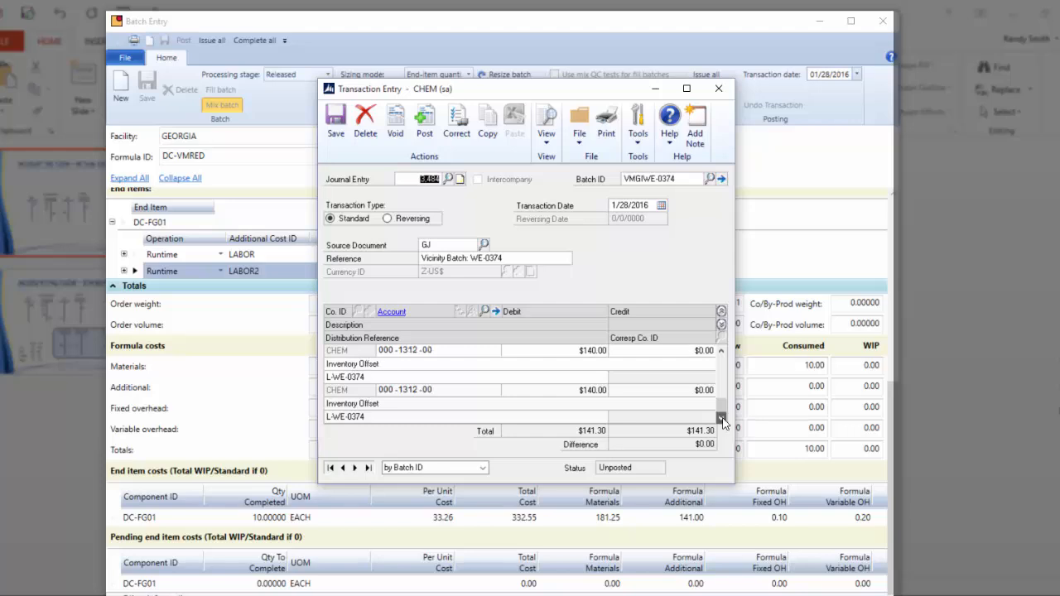
click(723, 351)
click(721, 312)
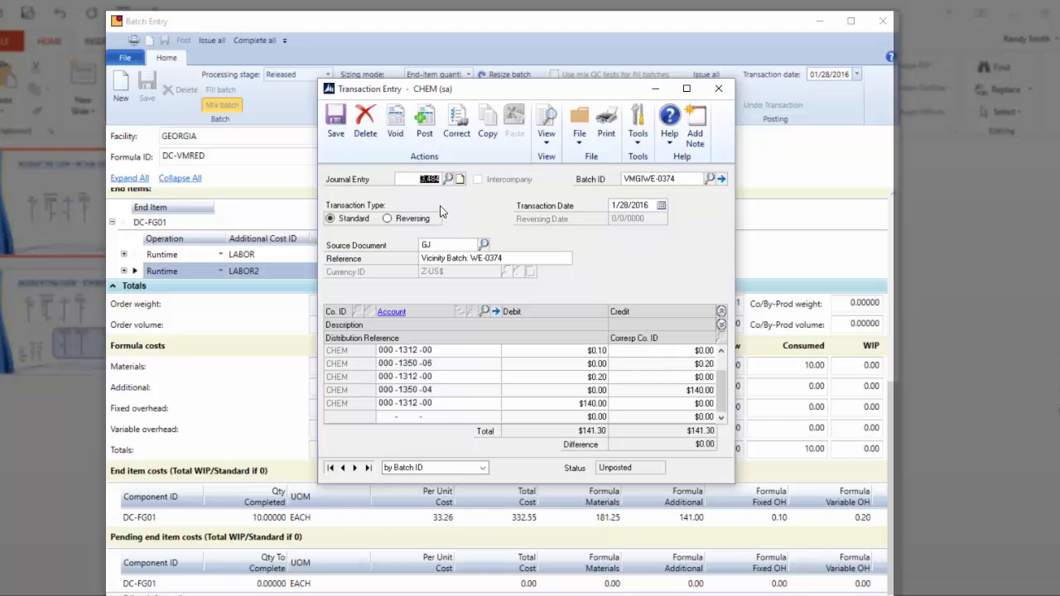
Save the entry, clear the Batch ID, and open the journal entry of batch IVADJ00000032, deleting the blank transaction
click(336, 123)
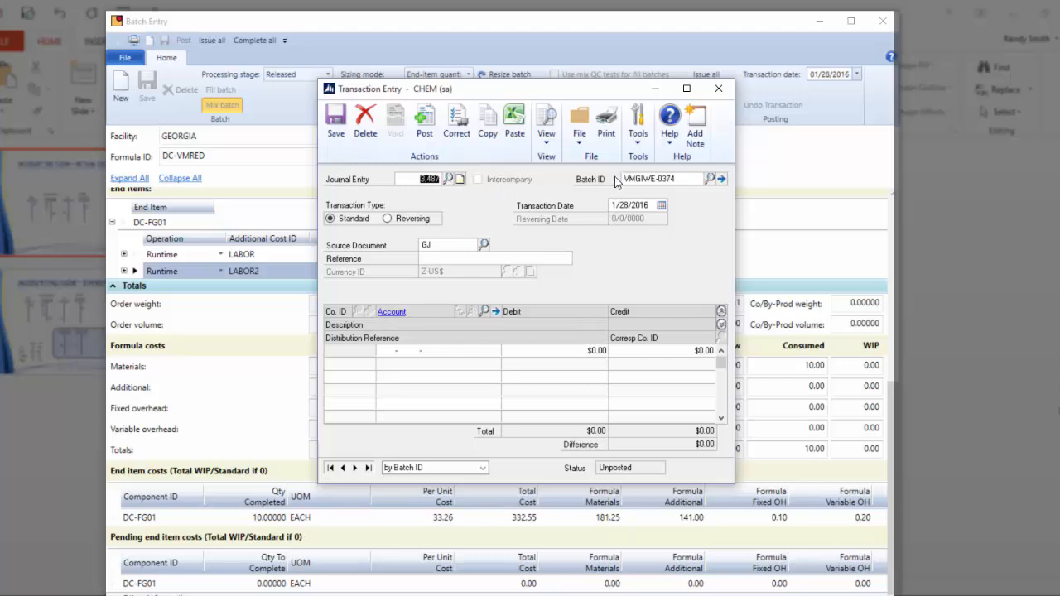
click(688, 179)
key(BackSpace)
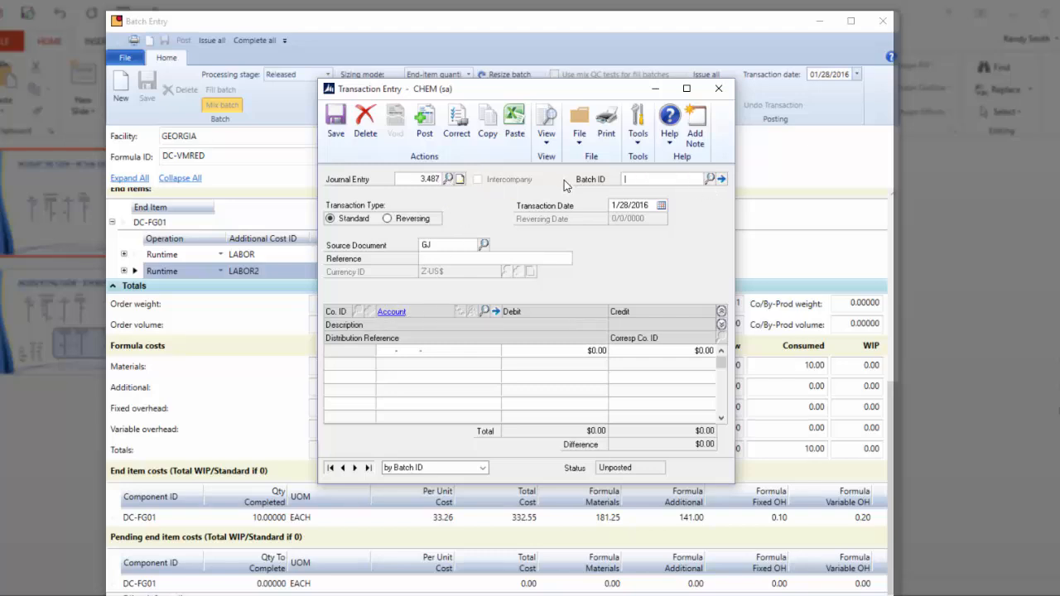
click(448, 179)
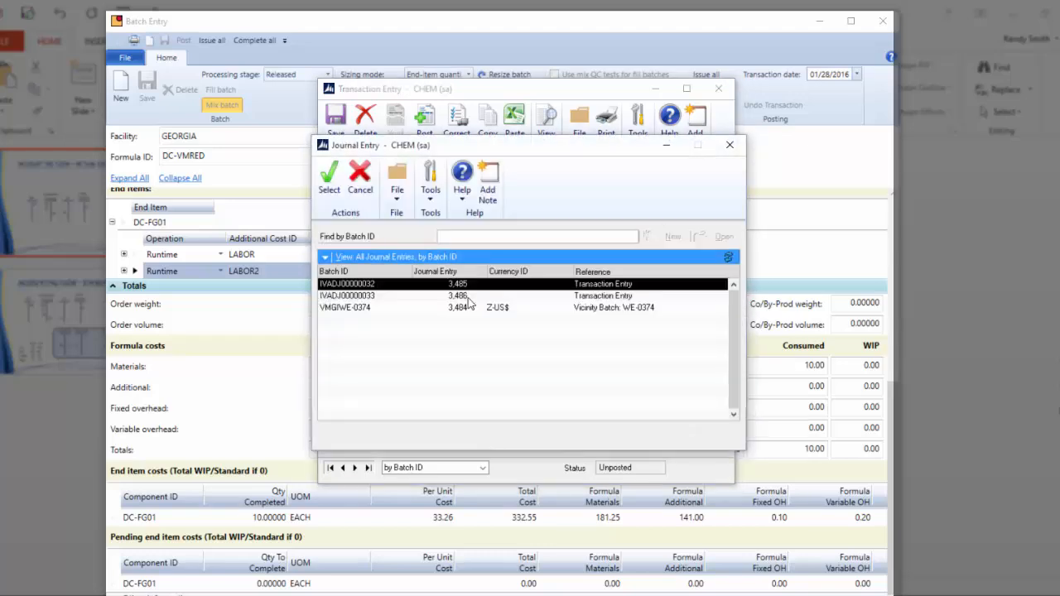
double_click(447, 284)
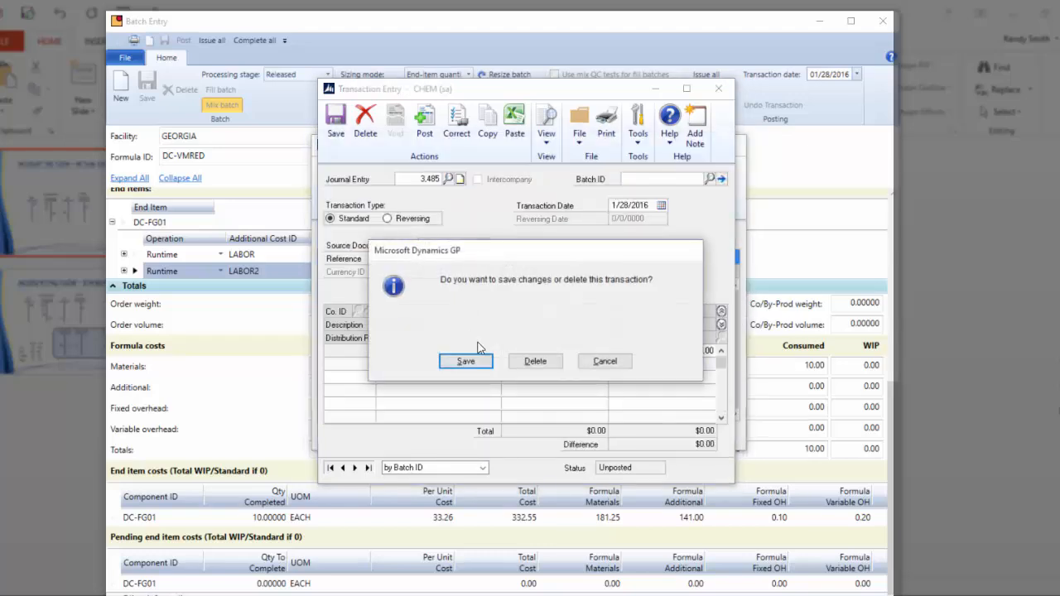
click(536, 364)
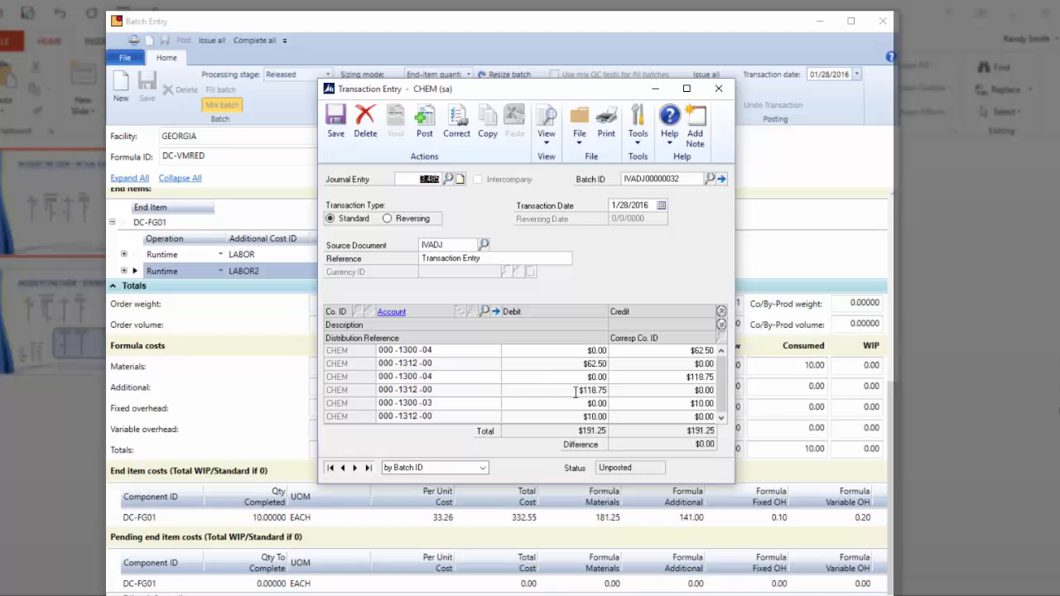
Show the expanded distribution lines of batch IVADJ00000033's journal entry, and switch to the actual costing slide in PowerPoint
click(356, 468)
click(721, 324)
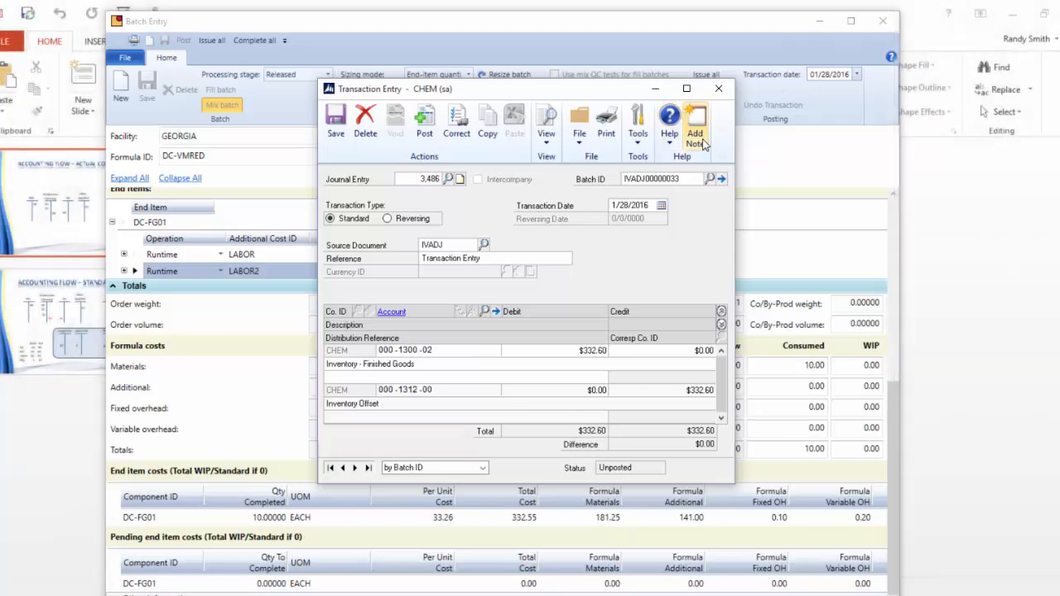
click(989, 168)
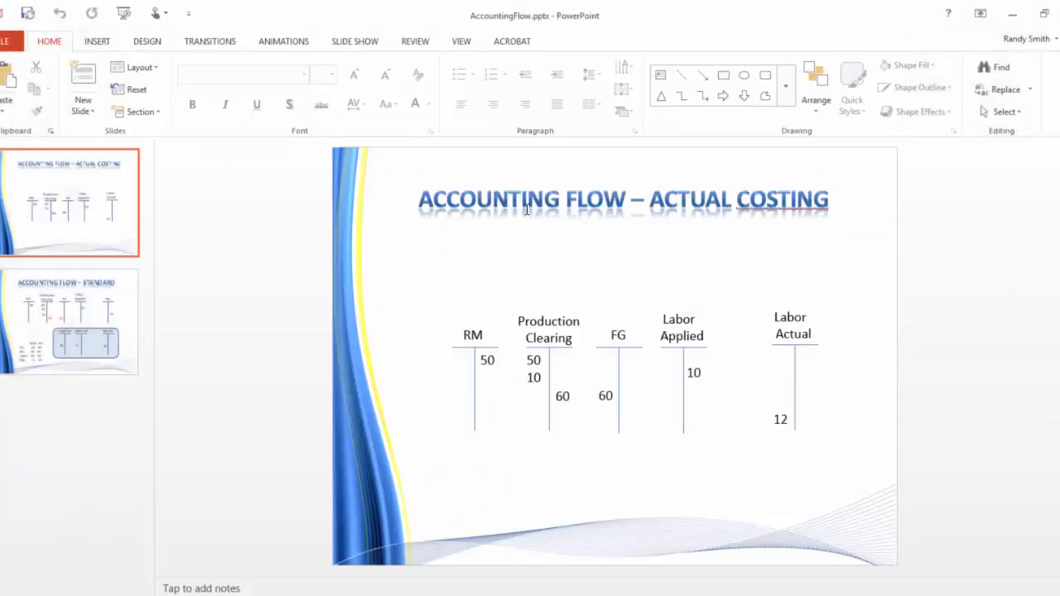